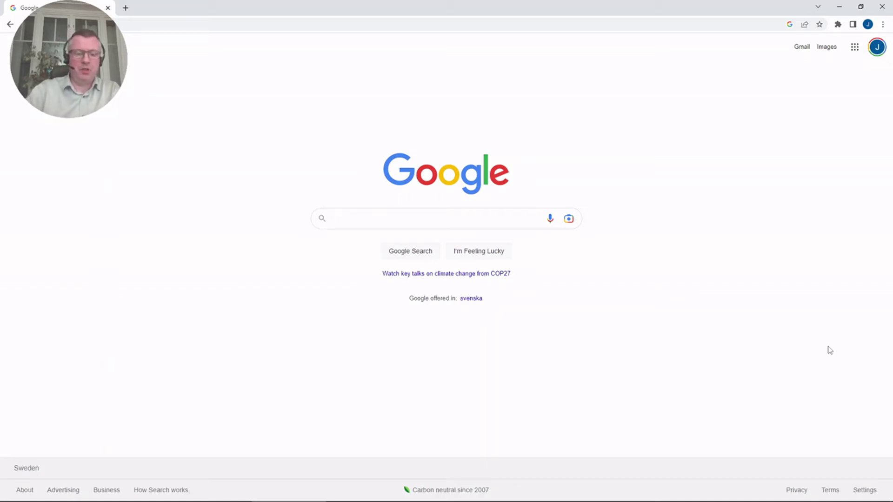
Search Google for the suggested query 'raspberry pi 4 os install' and scroll through the results
type("raspberry")
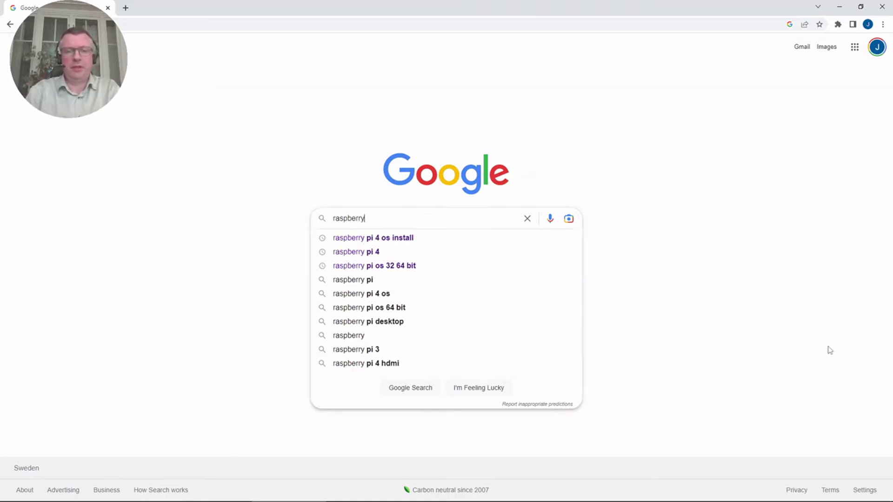
key("Down")
key("Return")
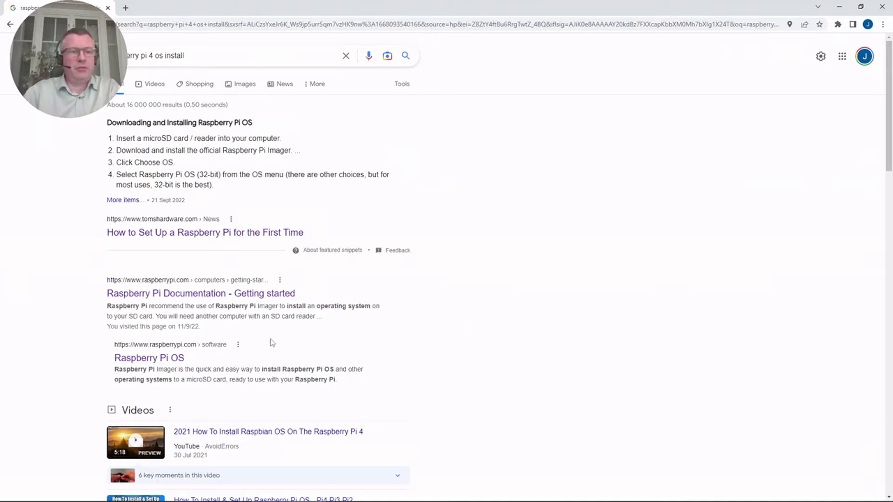
scroll(272, 343, "down", 1)
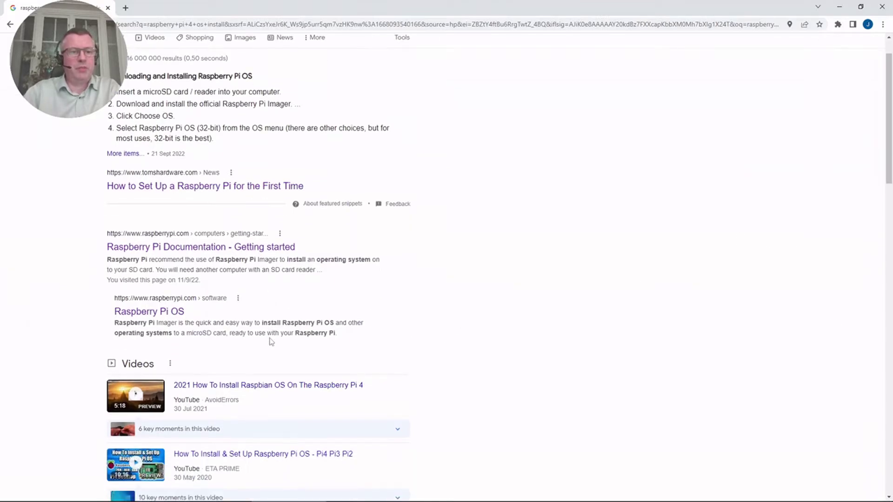
Download Imager 1.7.3 for Windows from the Raspberry Pi OS software page and run its installer
left_click(169, 317)
scroll(410, 320, "down", 1)
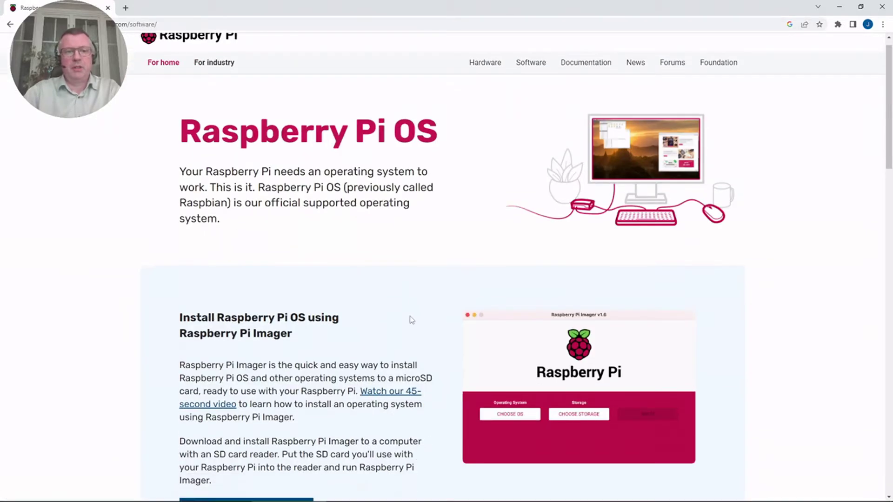
scroll(411, 320, "down", 5)
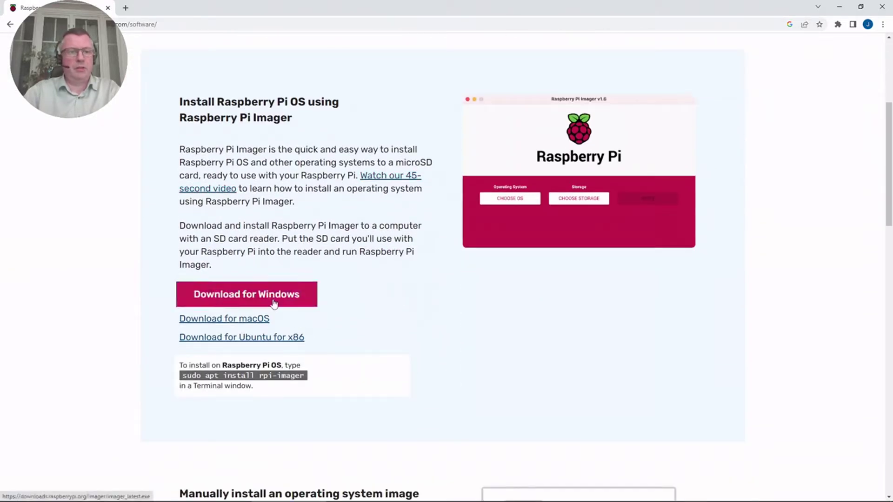
left_click(274, 302)
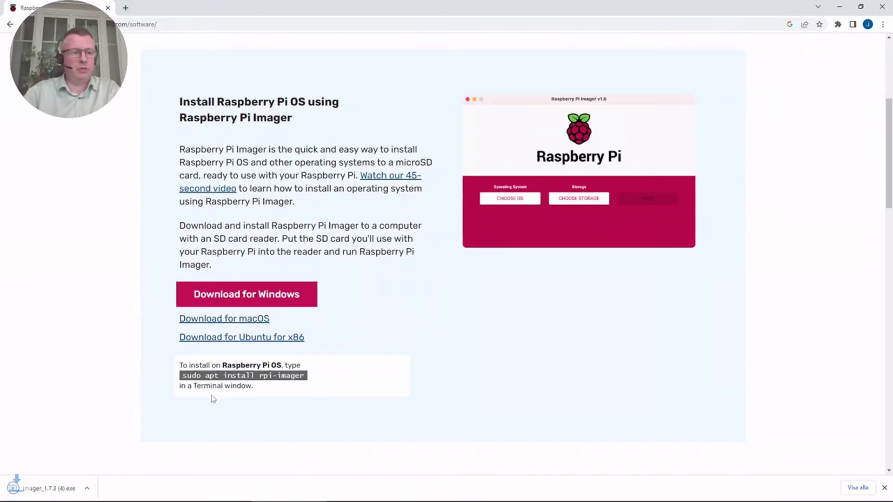
left_click(99, 493)
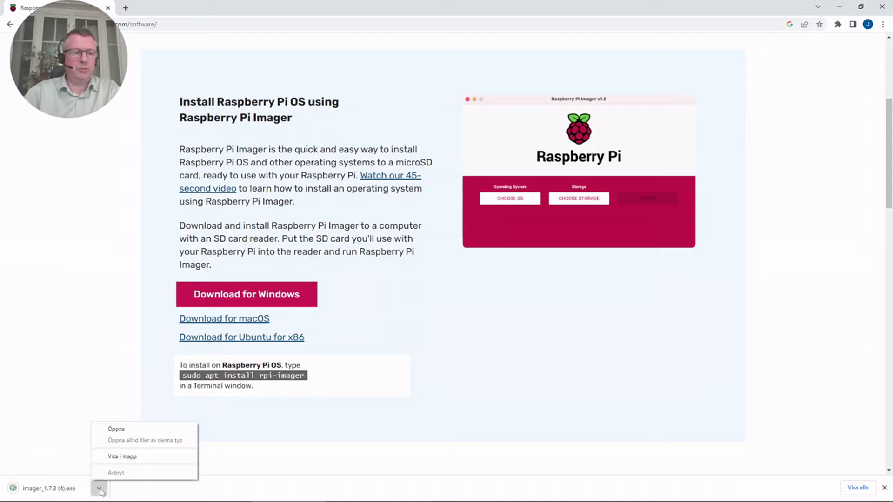
left_click(122, 430)
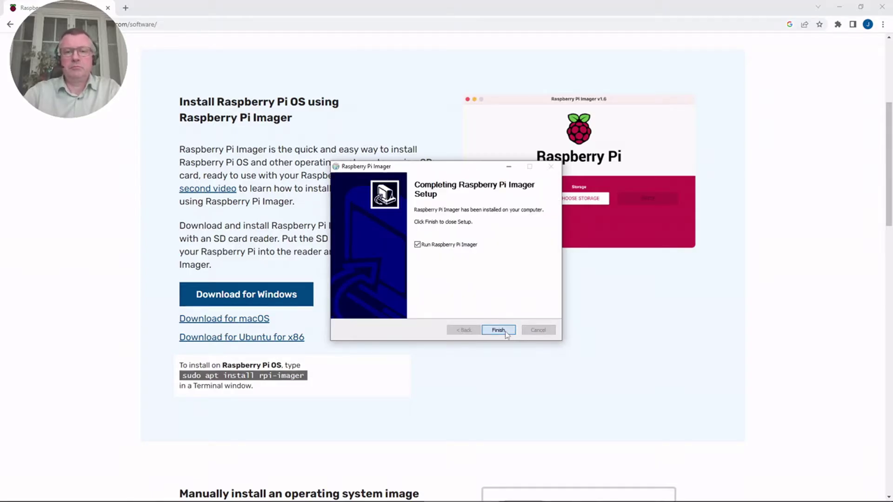
Launch Imager, browse the Raspberry Pi OS (other) variants, then return to the main OS list
left_click(506, 333)
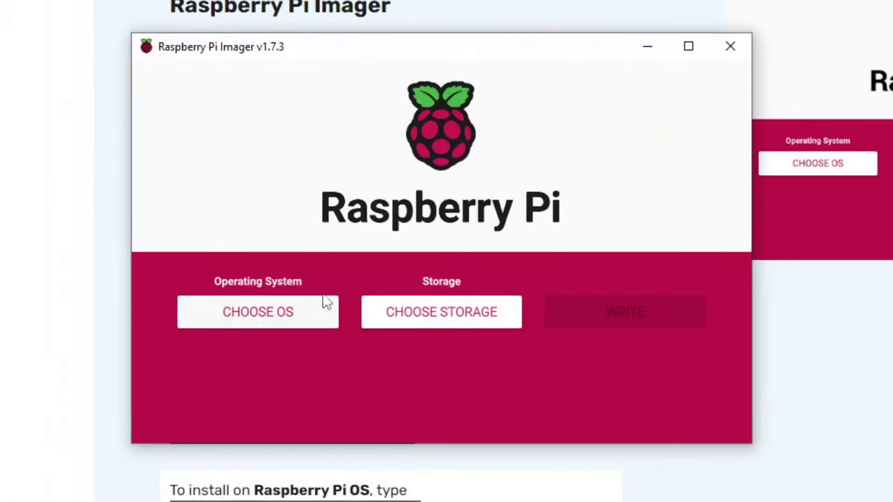
left_click(285, 308)
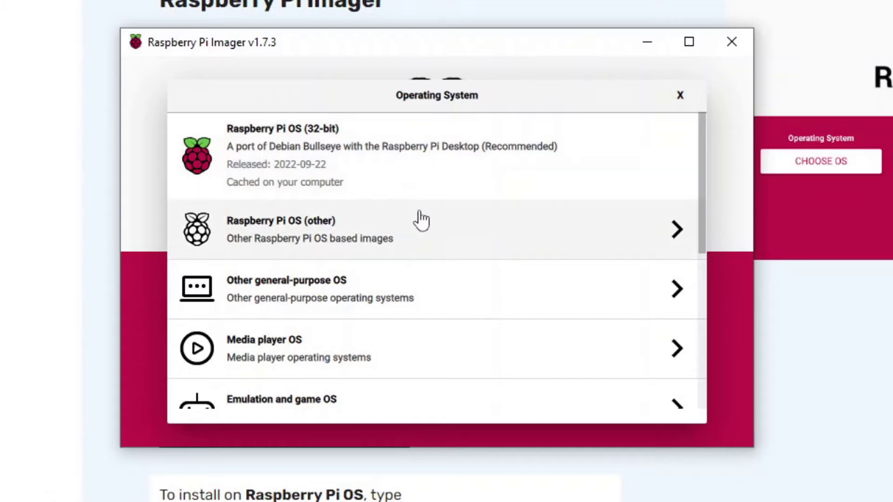
left_click(669, 237)
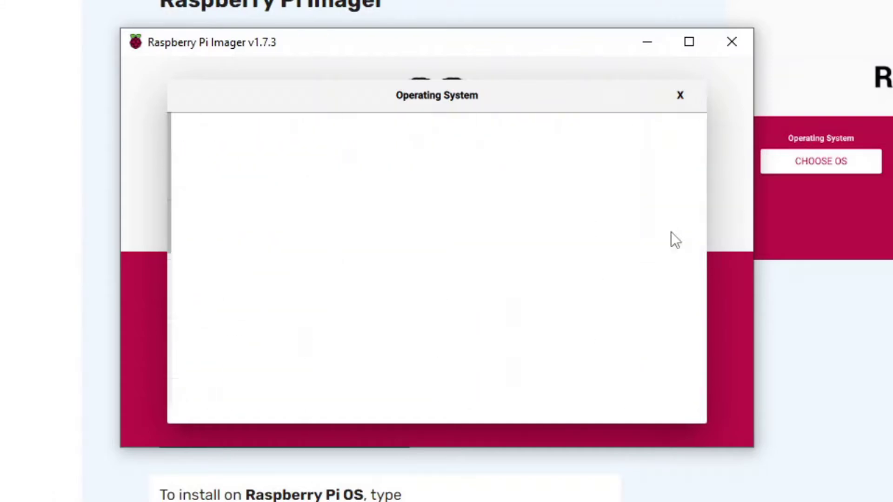
scroll(644, 269, "down", 3)
scroll(638, 285, "down", 1)
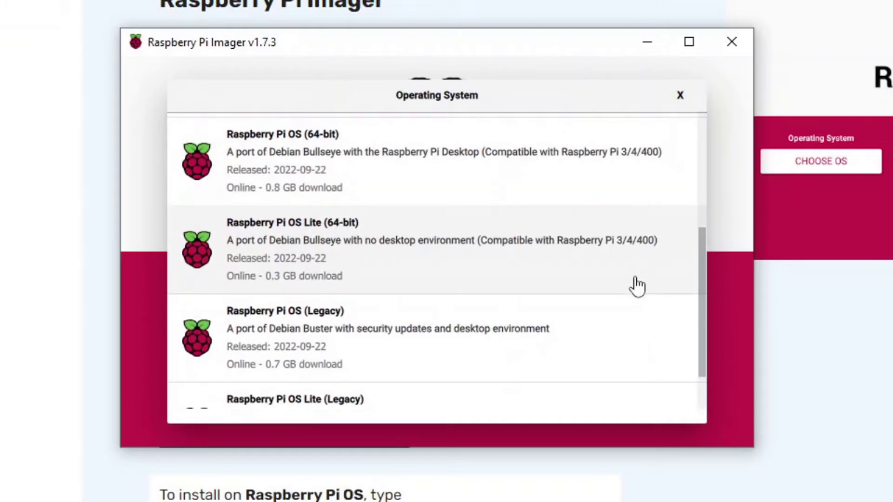
scroll(638, 285, "up", 4)
scroll(638, 285, "down", 4)
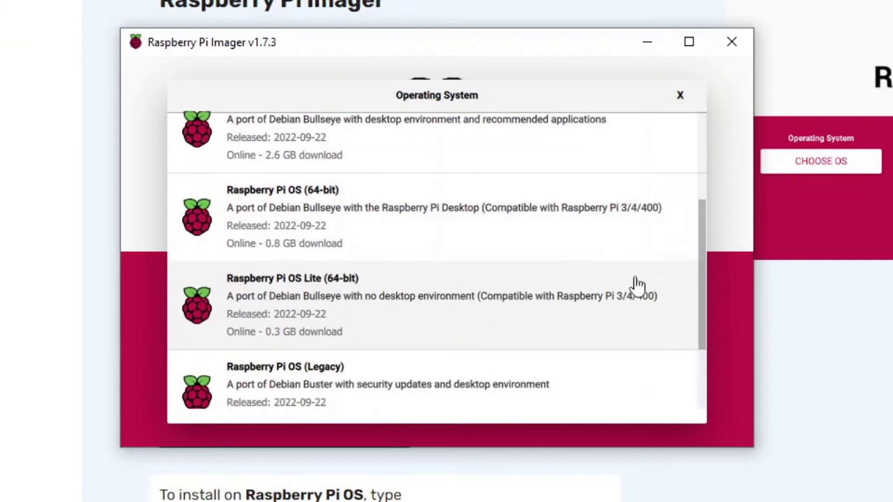
scroll(637, 284, "up", 4)
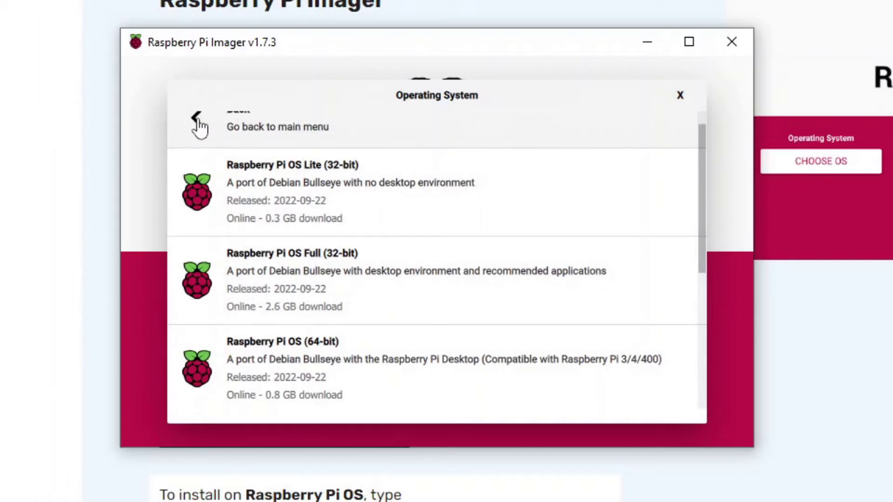
left_click(200, 126)
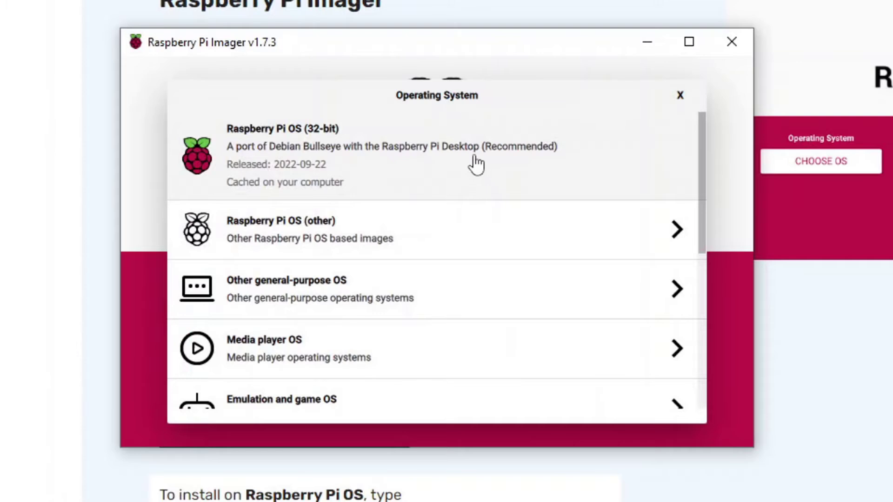
Choose Raspberry Pi OS (32-bit) and the 31.9 GB Mass Storage USB device as target
left_click(476, 164)
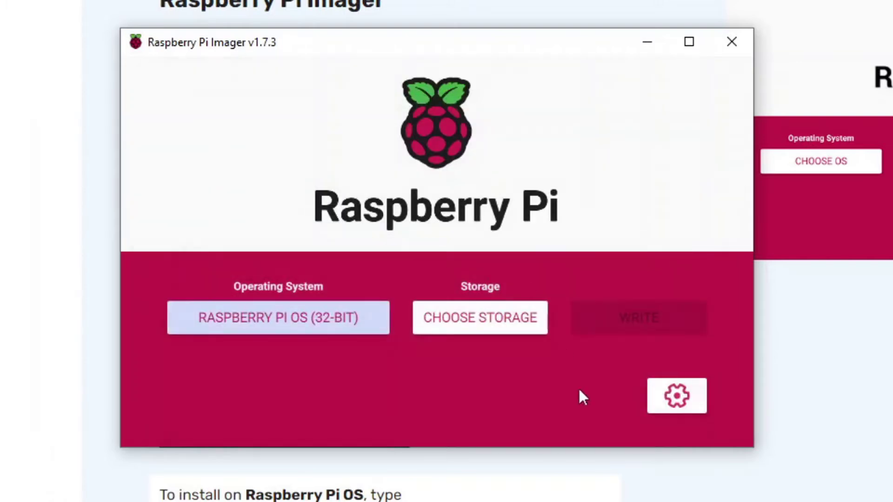
left_click(492, 318)
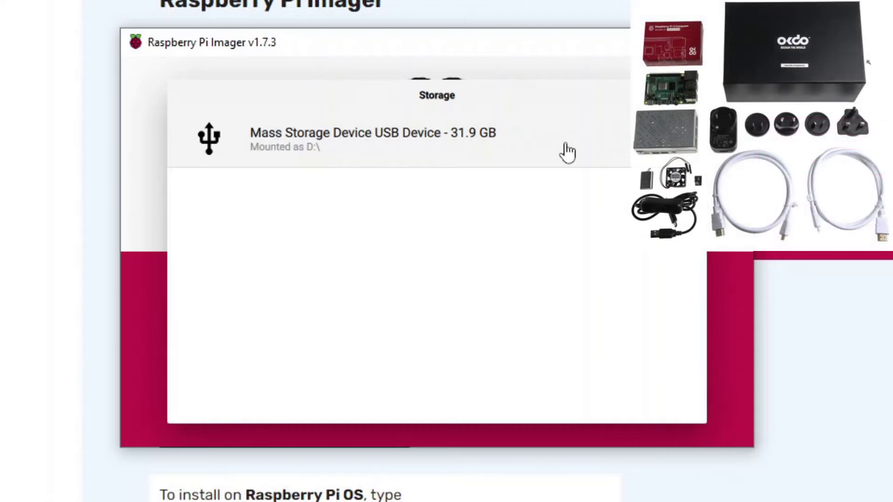
left_click(566, 148)
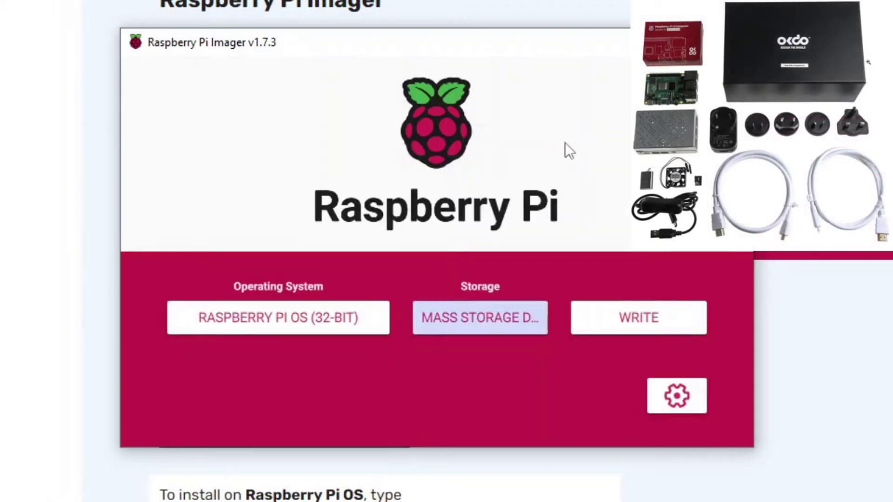
In advanced options, set hostname 'magicmirror' and enable password SSH with a username and password
left_click(687, 396)
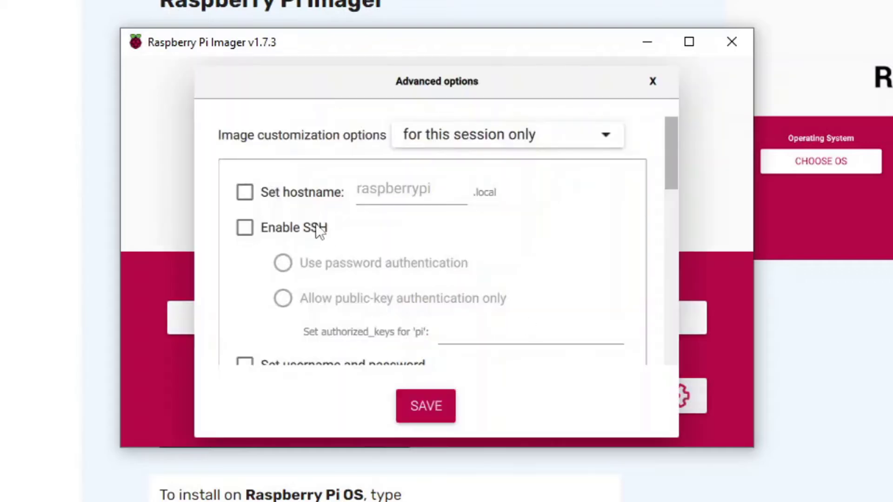
left_click(245, 192)
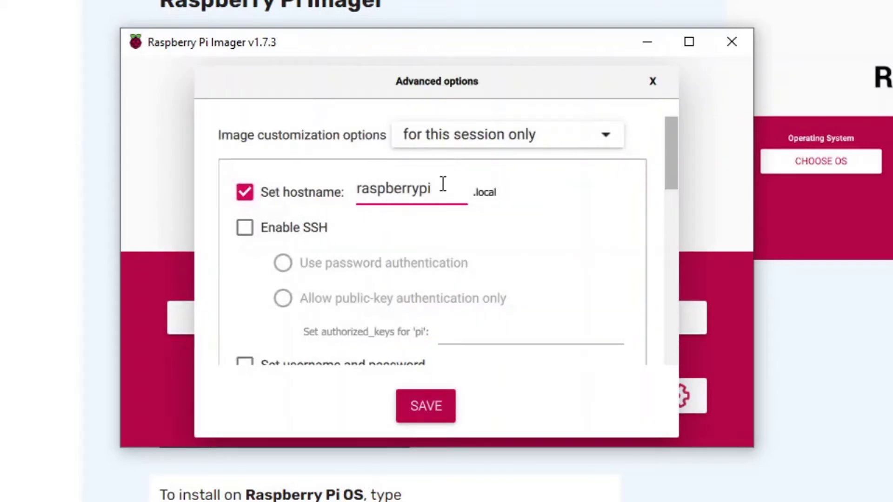
key("BackSpace")
key("BackSpace")
key("BackSpace")
key("BackSpace")
key("BackSpace")
key("BackSpace")
key("BackSpace")
key("BackSpace")
key("BackSpace")
key("BackSpace")
key("BackSpace")
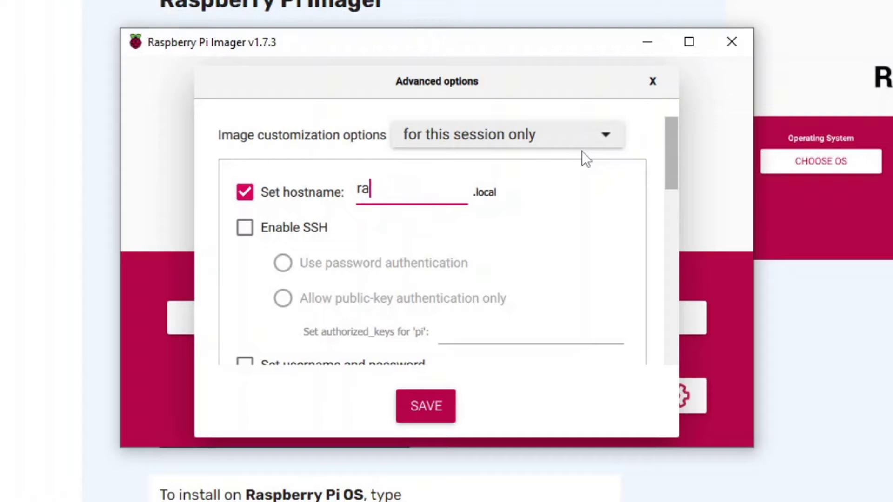
type("magicmirror")
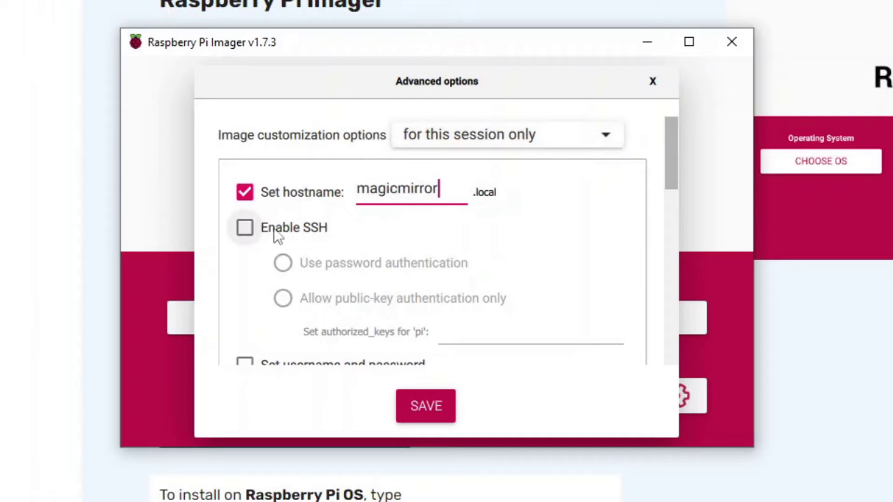
left_click(245, 227)
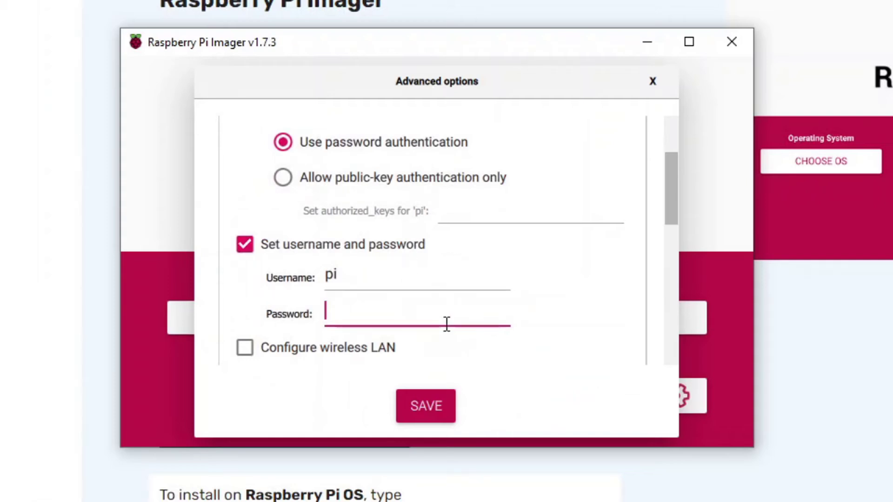
type("raspb")
key("BackSpace")
key("BackSpace")
key("BackSpace")
key("BackSpace")
key("BackSpace")
type("raspberr")
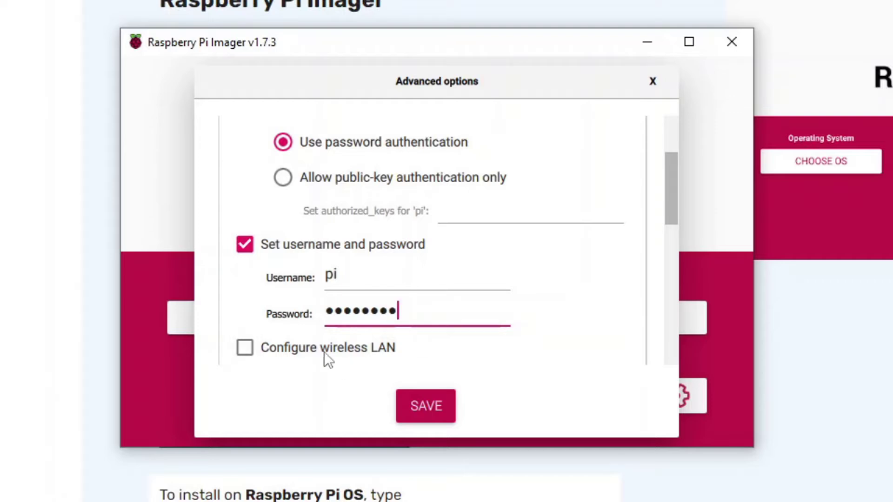
Enable wireless LAN and locale settings with the se keyboard layout
left_click(246, 347)
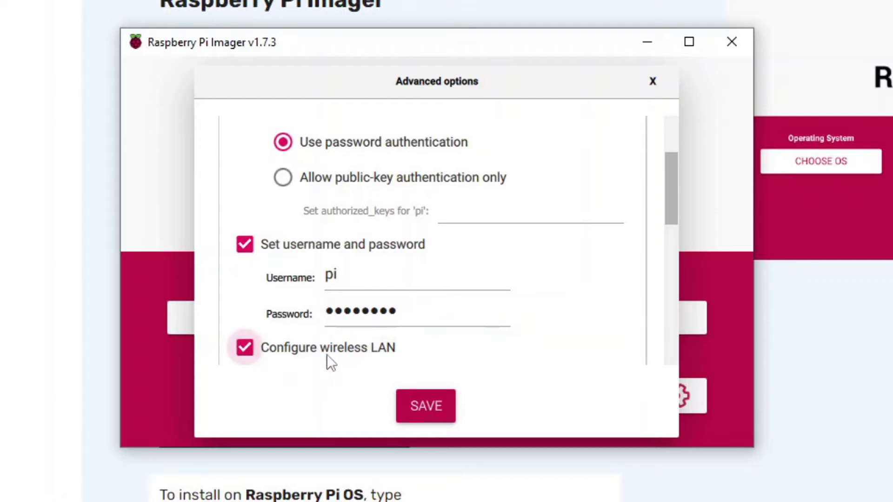
scroll(442, 343, "down", 10)
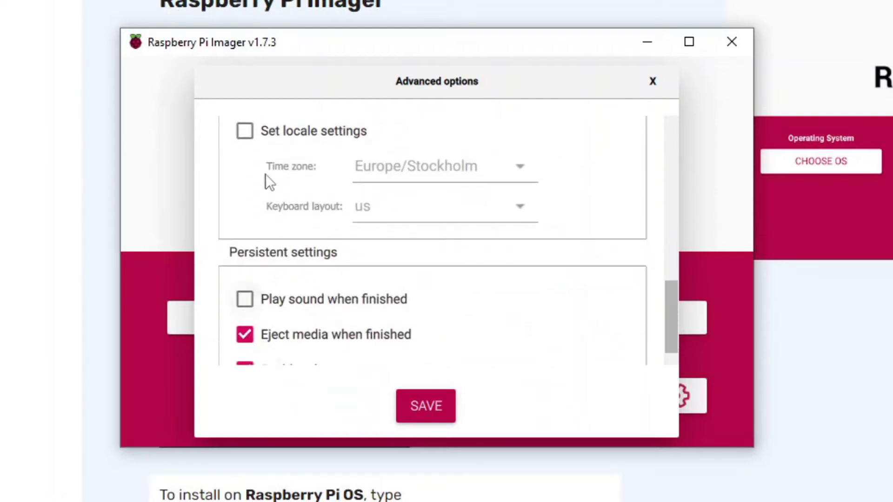
left_click(251, 129)
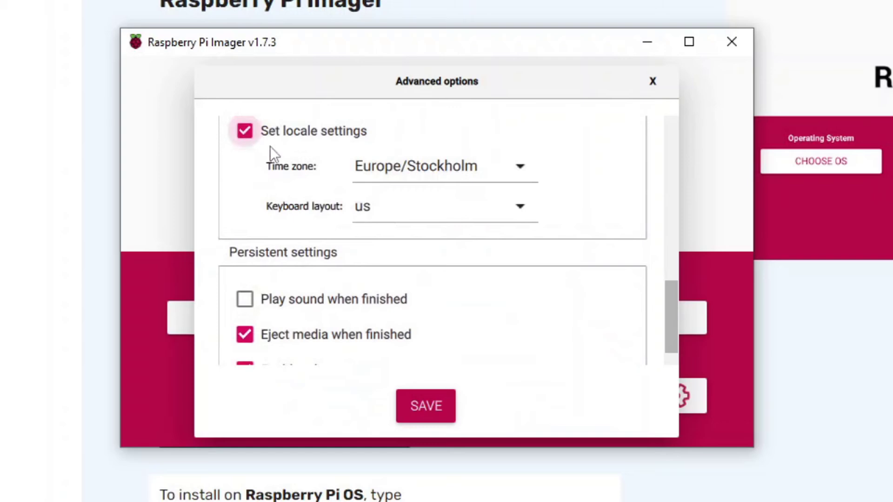
left_click(516, 209)
scroll(499, 211, "up", 5)
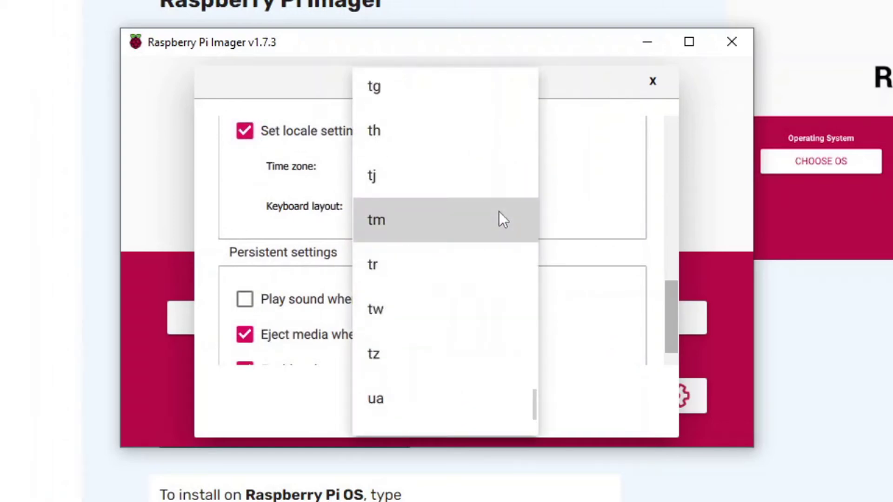
scroll(499, 211, "up", 4)
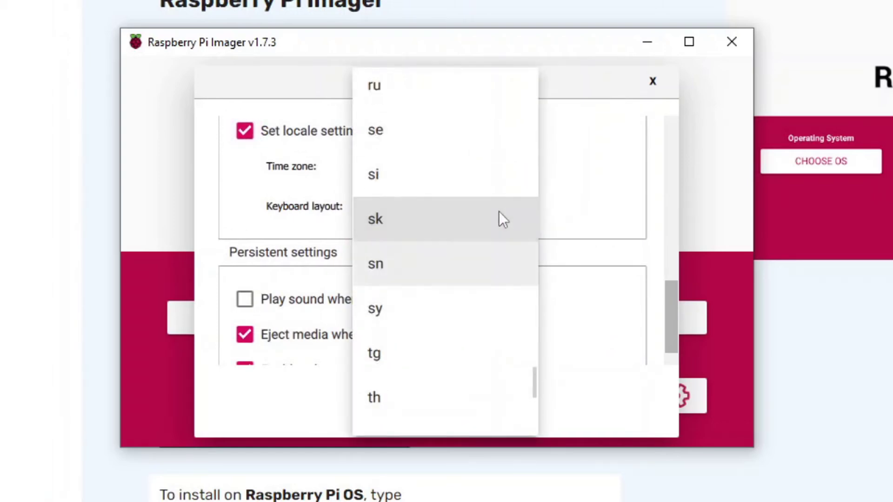
left_click(406, 142)
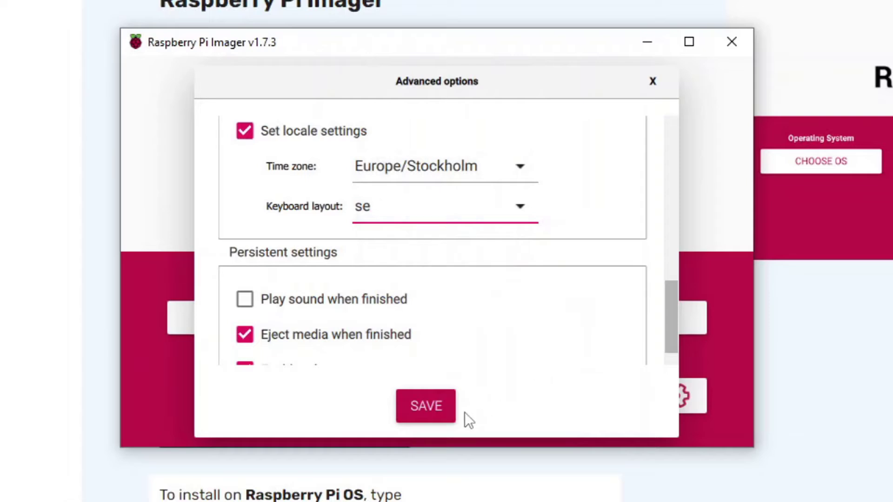
Save the advanced options and write the image, confirming the USB device may be erased
left_click(425, 416)
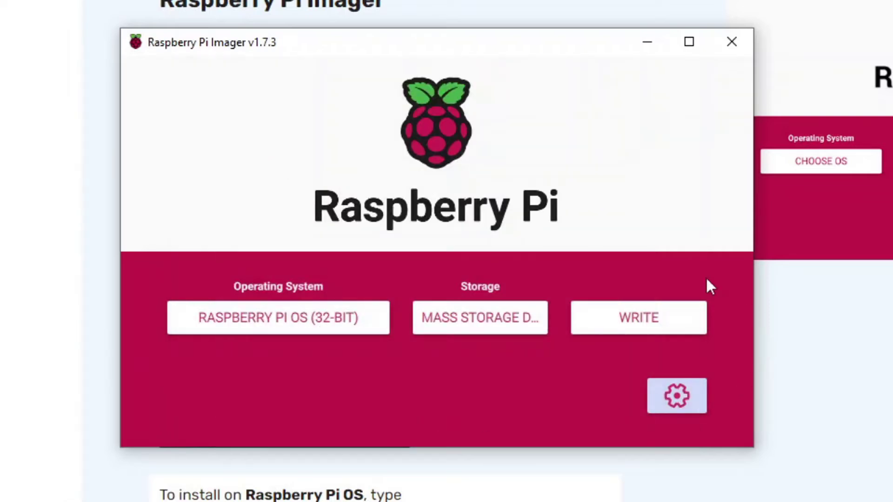
left_click(665, 329)
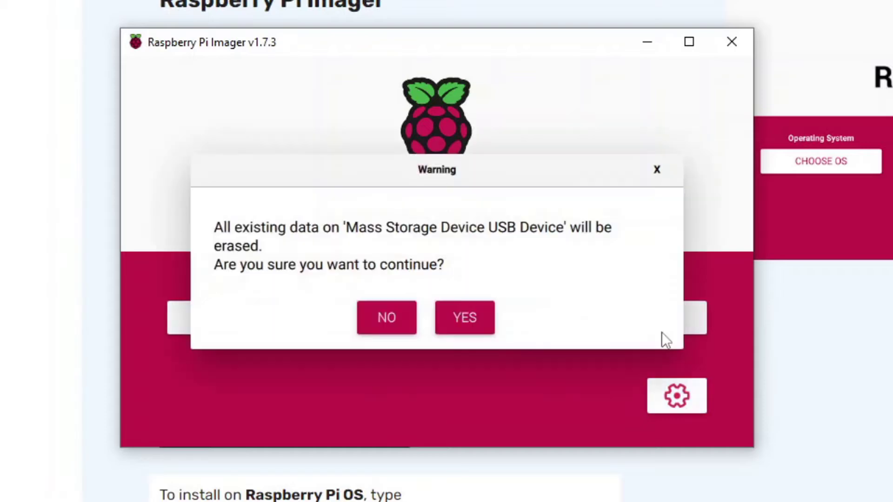
left_click(481, 319)
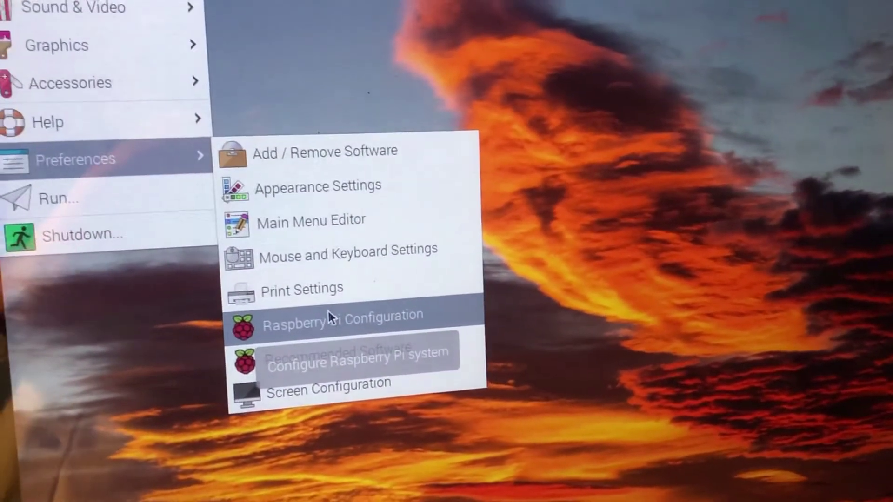
Enable VNC and remote GPIO in Raspberry Pi Configuration, then show the VNC Server IP 192.168.1.243
left_click(289, 305)
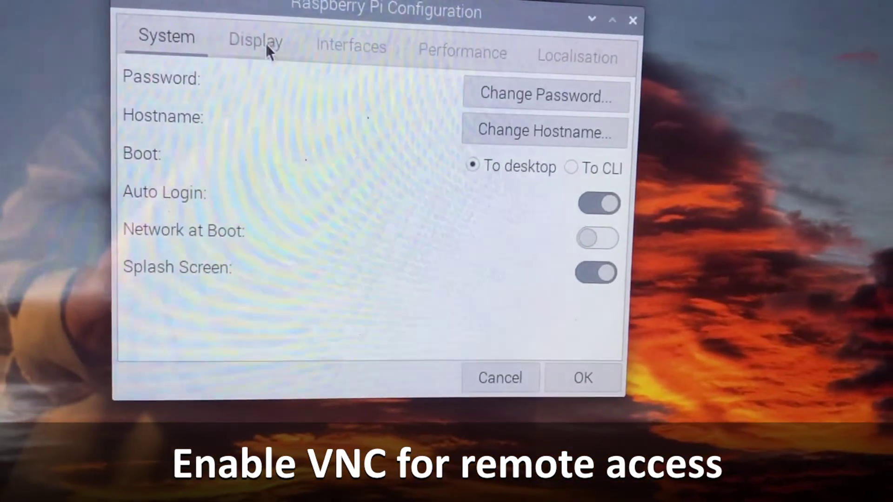
left_click(268, 46)
left_click(358, 51)
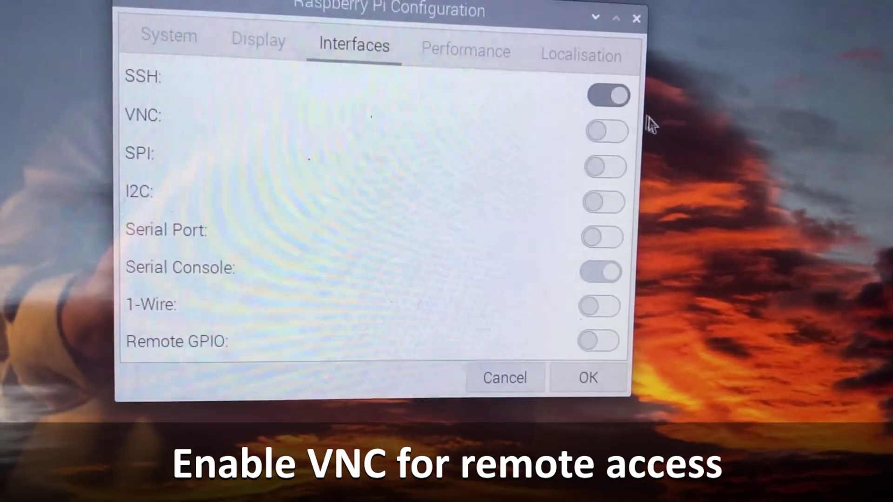
left_click(616, 131)
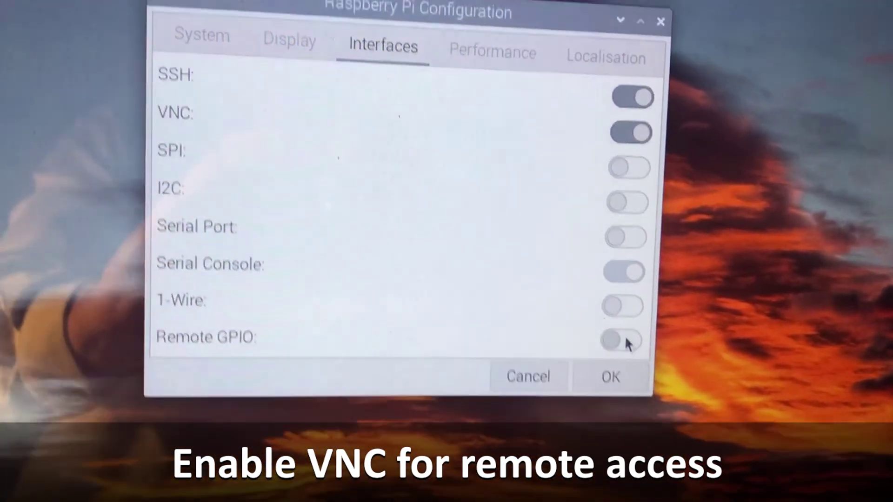
left_click(630, 341)
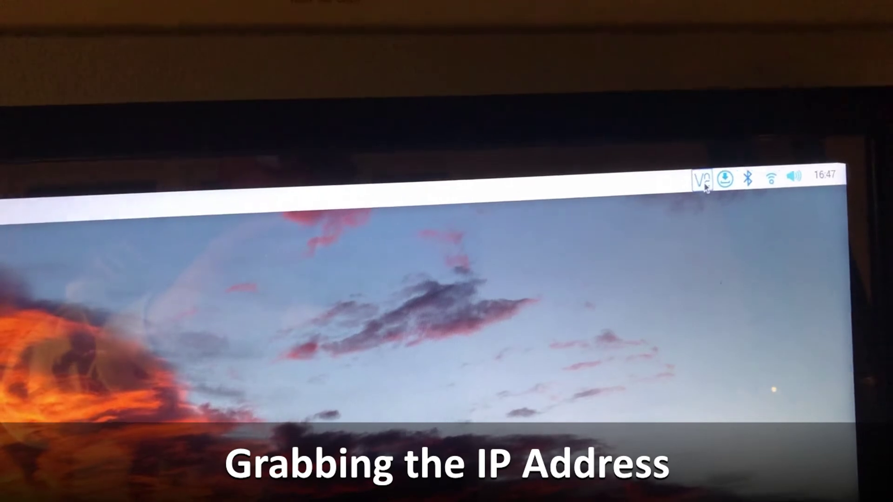
left_click(703, 182)
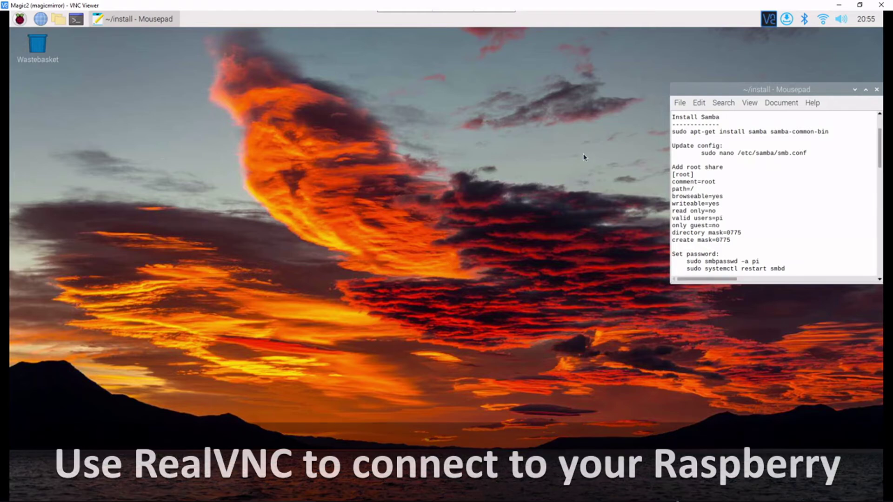
Shift the install notes window slightly left and open a terminal on the Pi desktop
left_click_drag(738, 92, 724, 92)
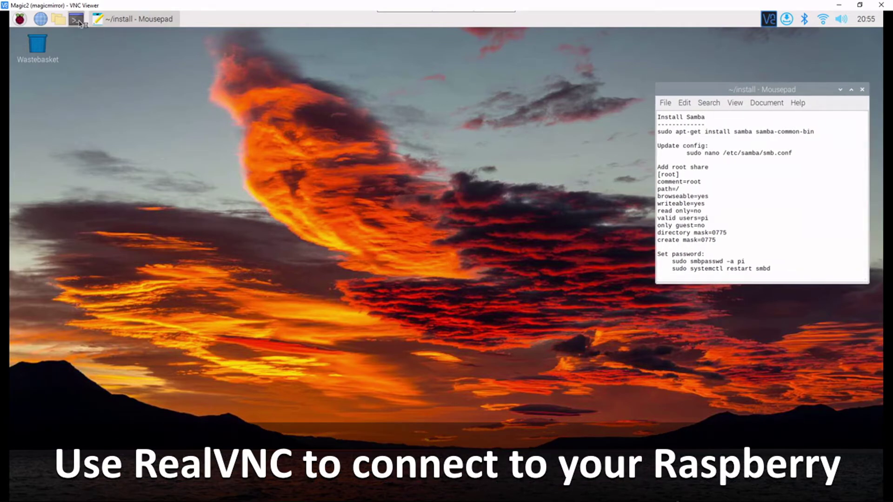
left_click(77, 20)
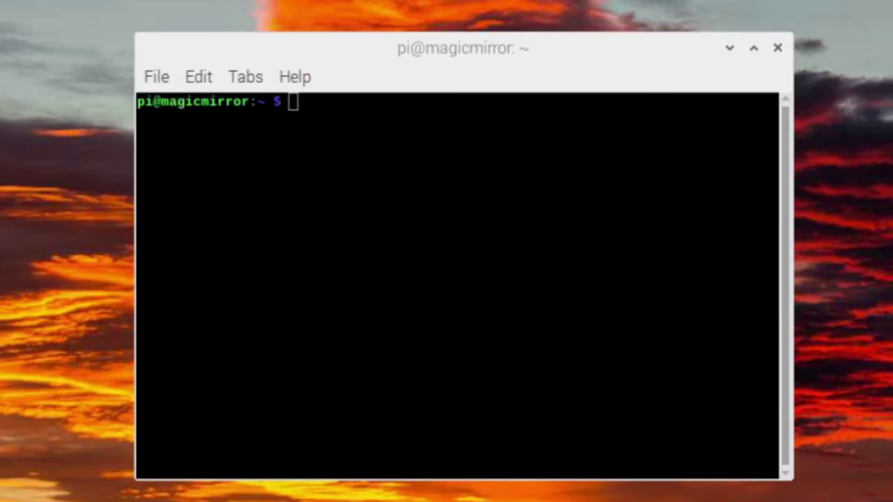
Run 'sudo apt-get install samba samba-common-bin', then stage 'sudo nano /etc/samba/smb.conf' at the prompt
left_click(696, 151)
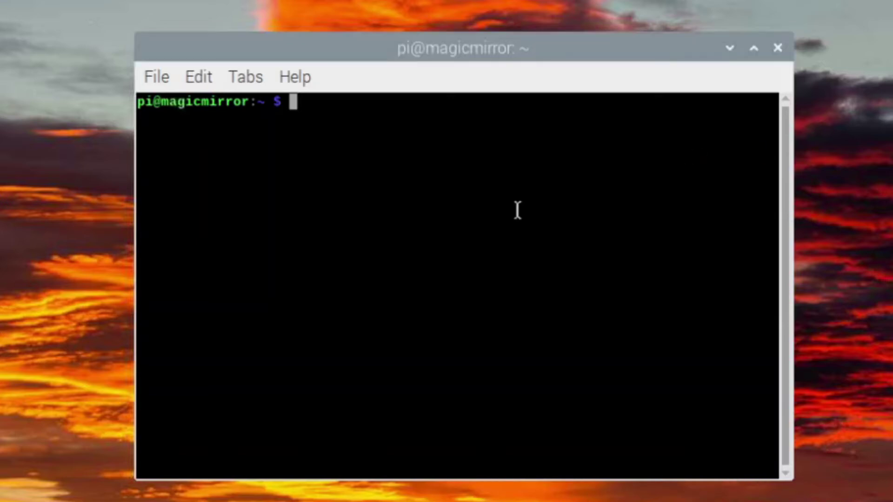
right_click(516, 209)
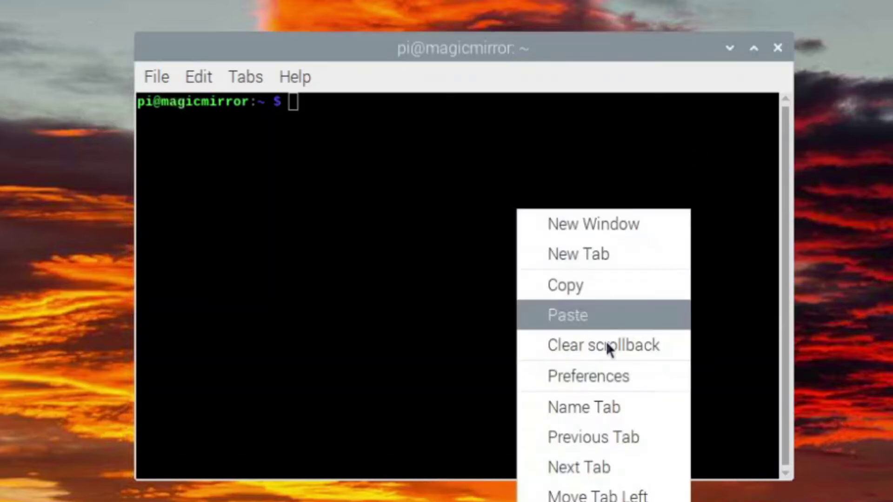
left_click(601, 313)
key("Return")
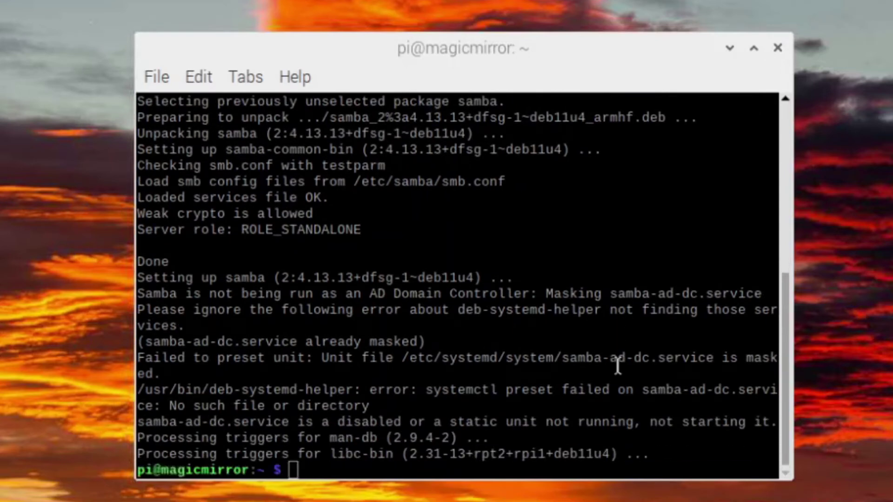
right_click(618, 367)
left_click(704, 465)
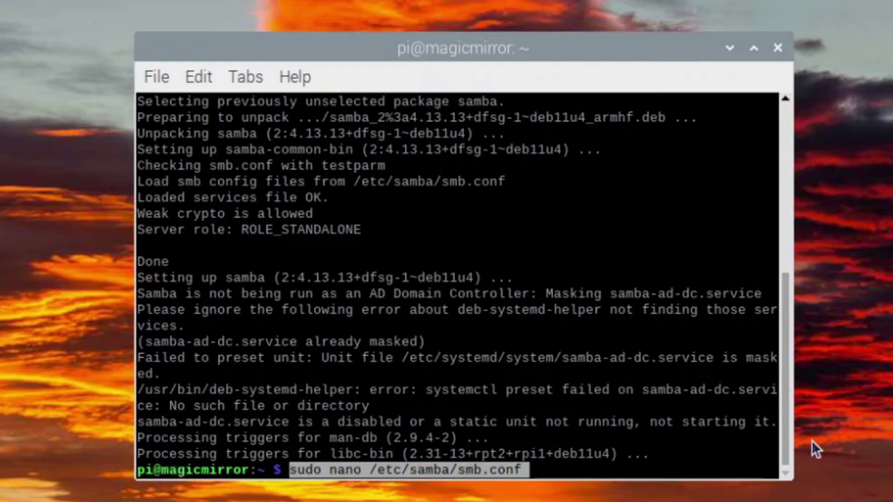
Open smb.conf in nano and paste the [root] share block under Share Definitions
key("Return")
scroll(569, 284, "down", 15)
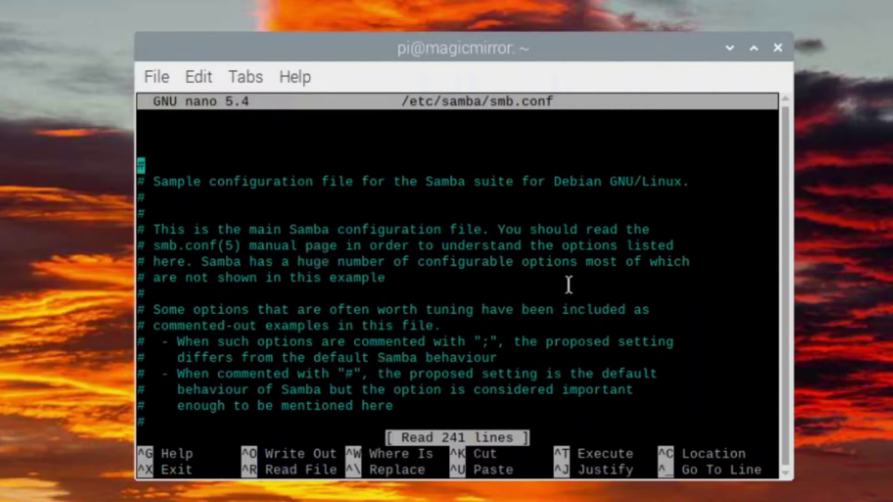
scroll(564, 292, "down", 20)
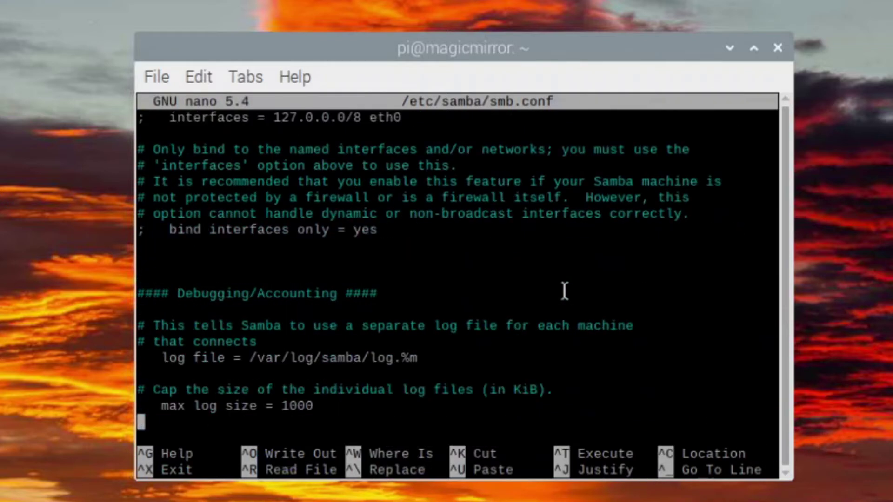
scroll(564, 291, "down", 20)
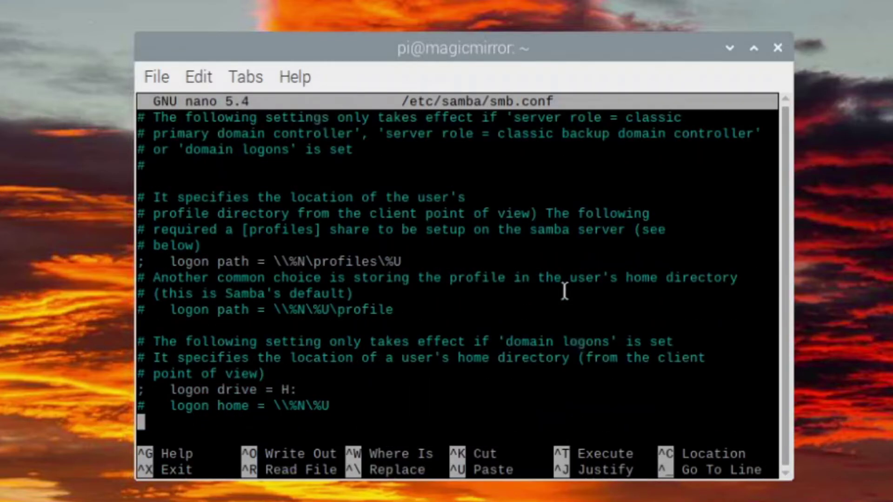
scroll(564, 291, "down", 20)
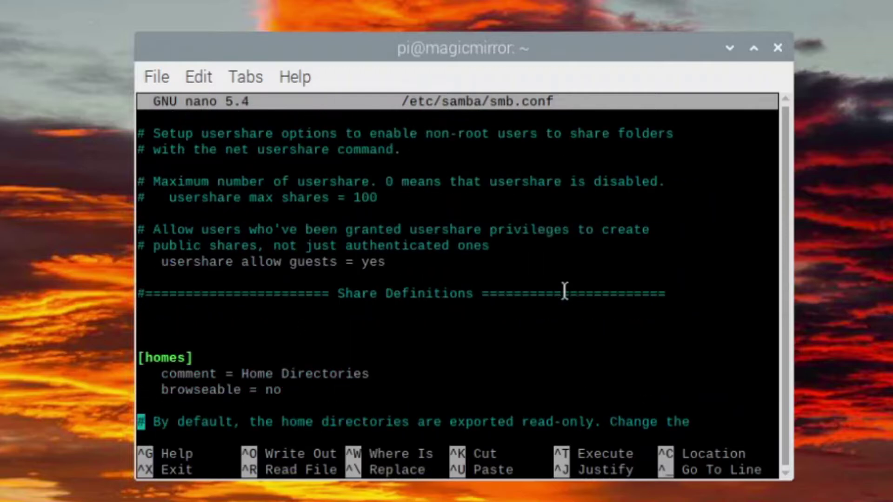
scroll(550, 279, "up", 9)
scroll(551, 279, "up", 6)
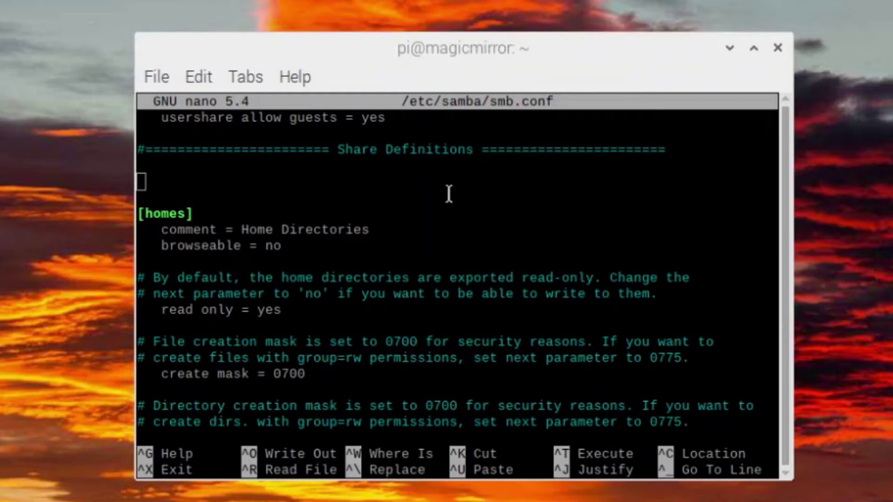
left_click(207, 192)
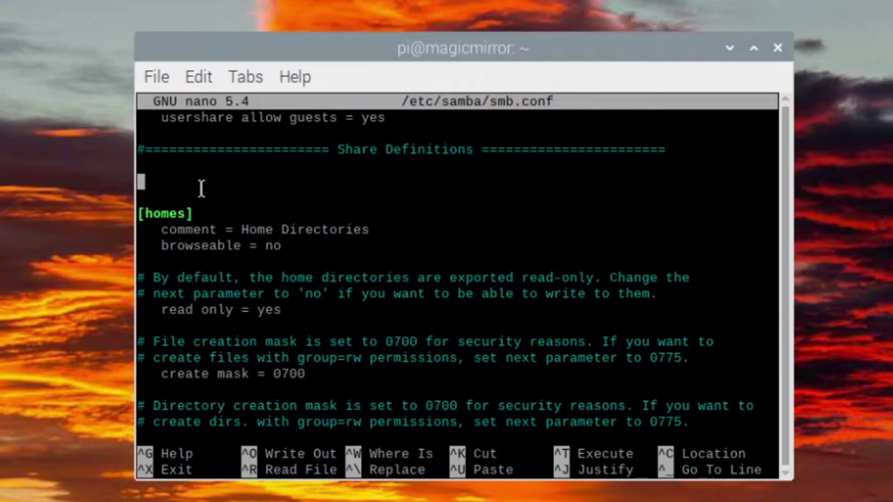
right_click(173, 177)
left_click(244, 284)
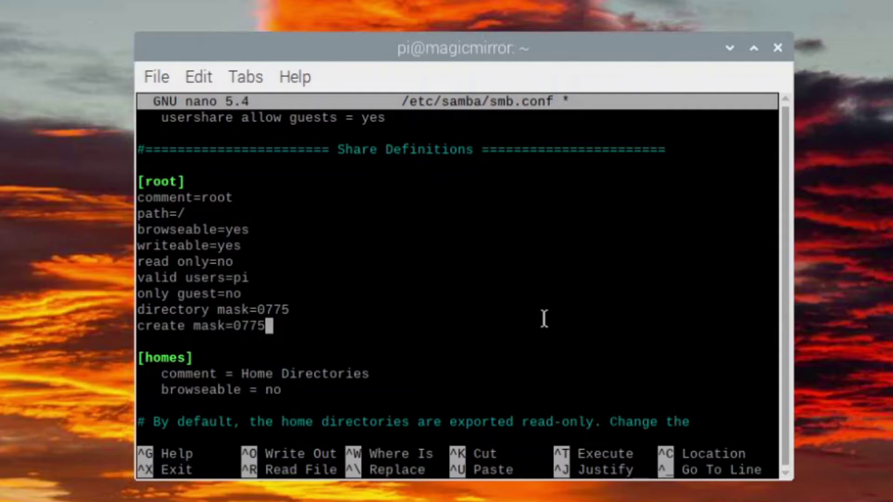
Save the modified smb.conf and exit nano
key("ctrl+x")
key("y")
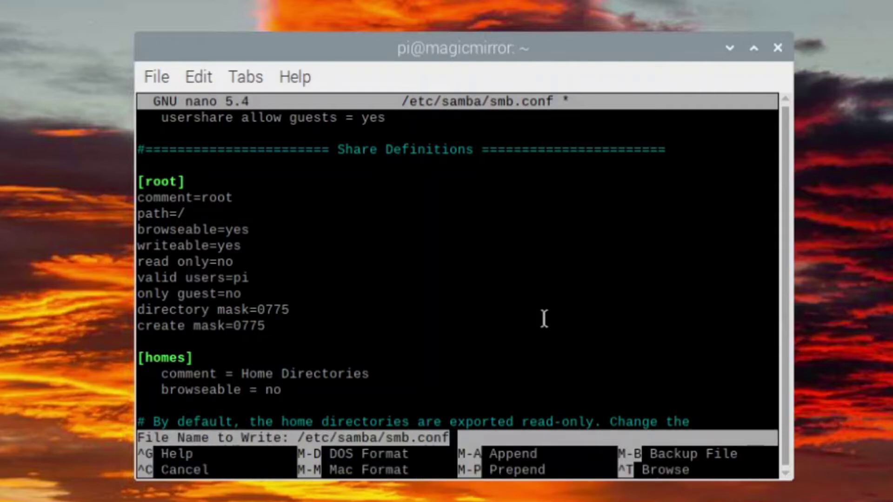
key("Return")
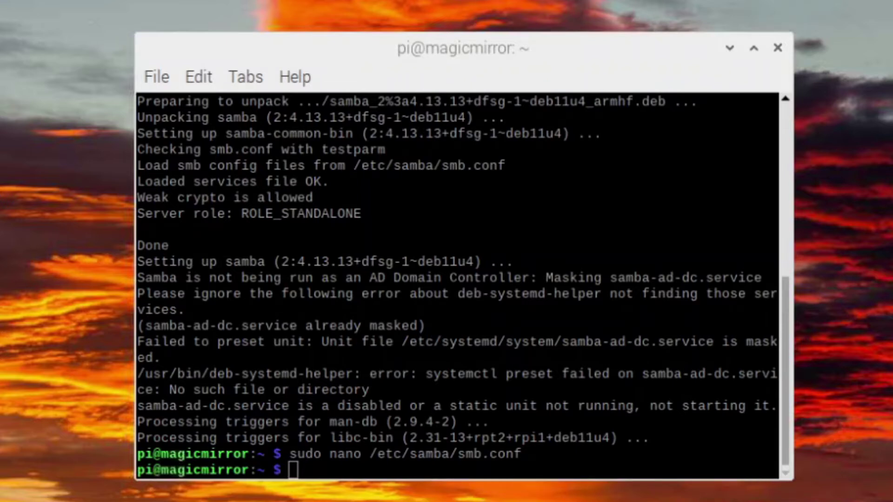
Add the pi user to Samba with sudo smbpasswd -a pi and set its Samba password
right_click(586, 342)
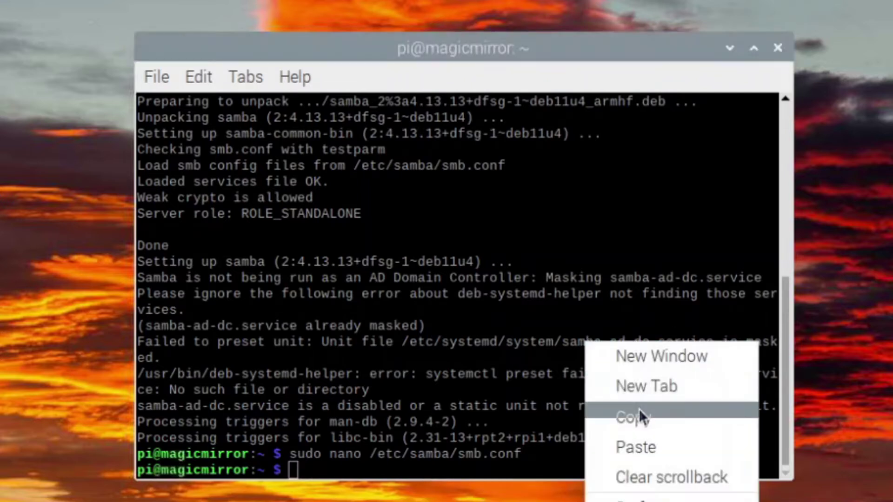
left_click(661, 447)
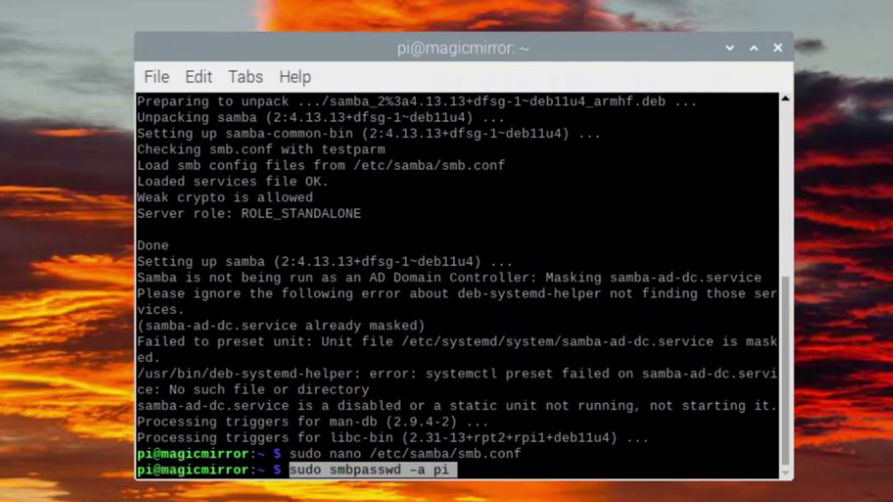
key("Return")
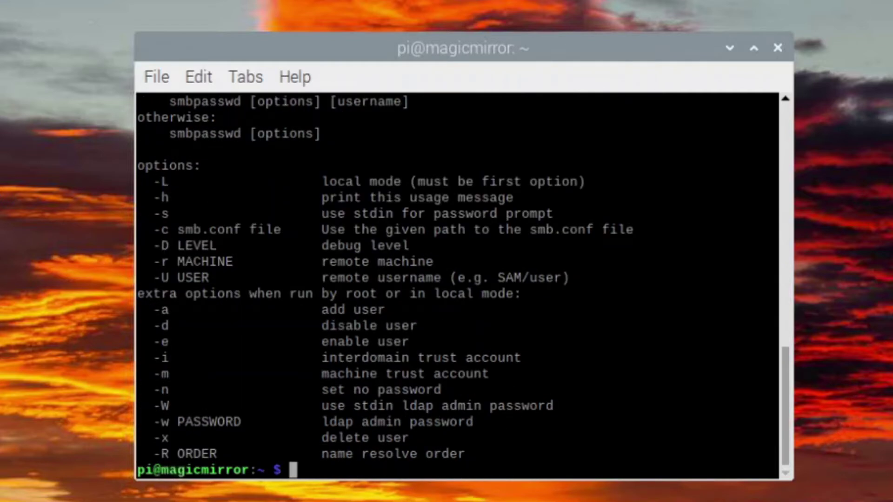
type("sudo")
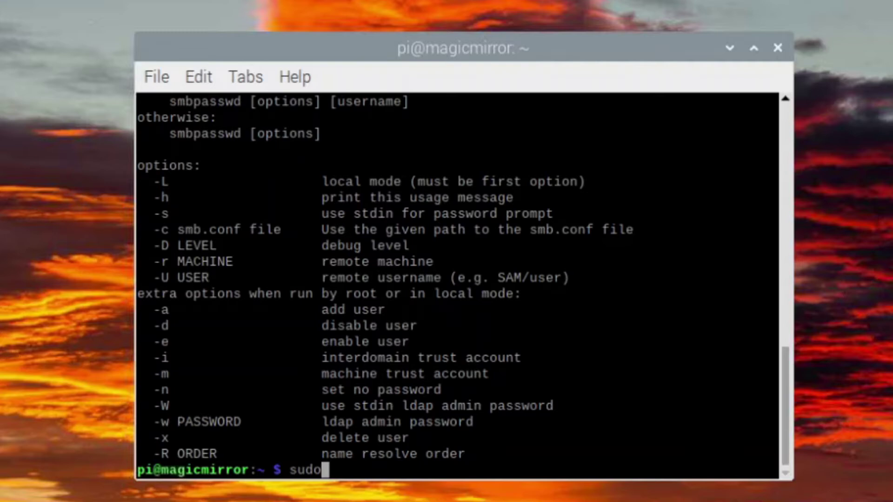
type(" smbp")
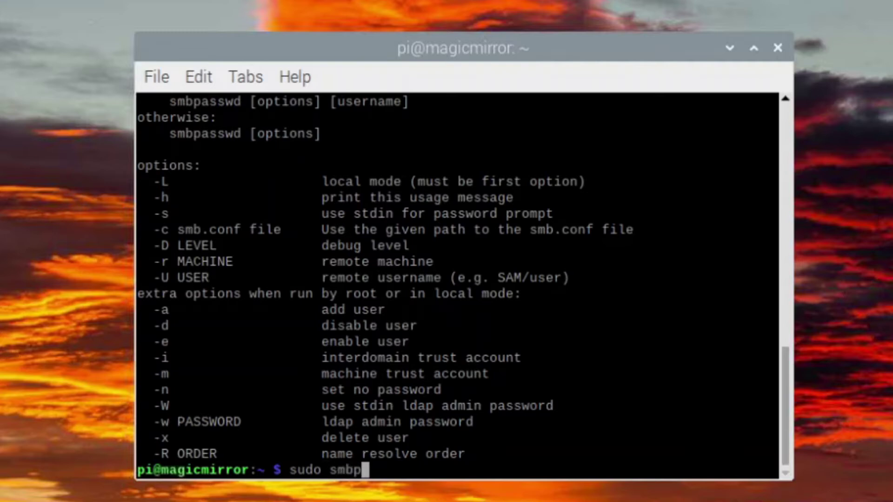
type("asswd")
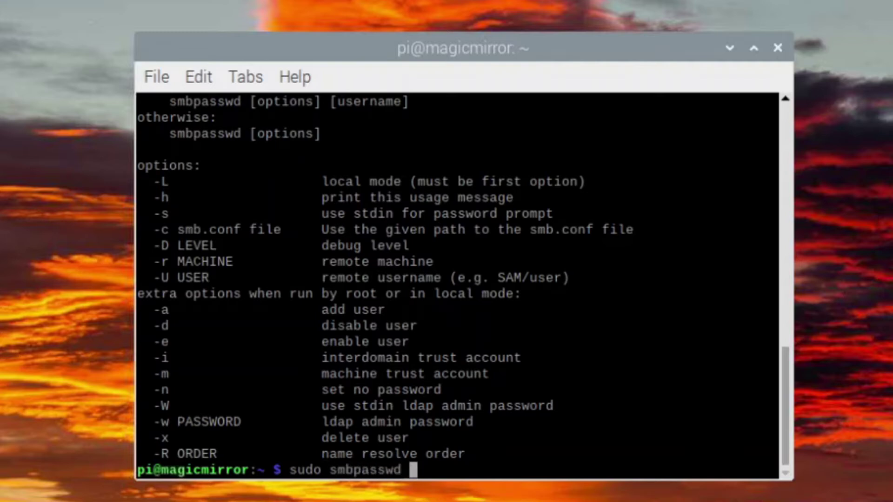
type(" -a pi")
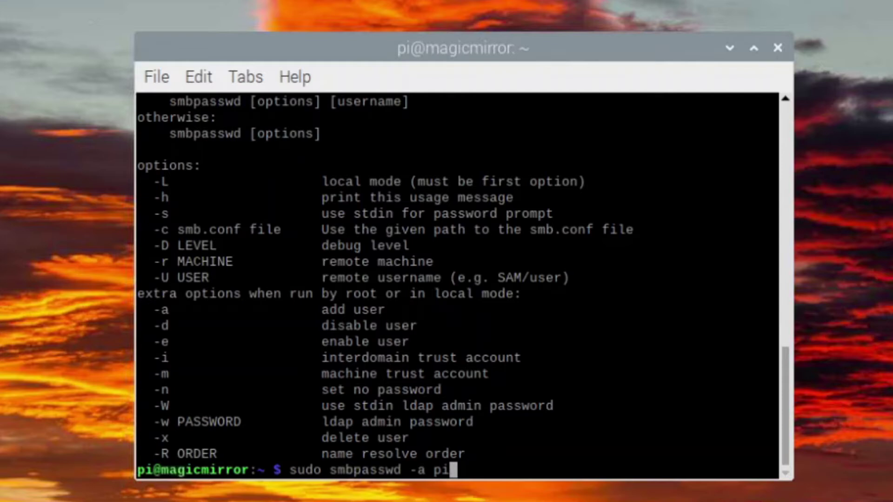
key("Return")
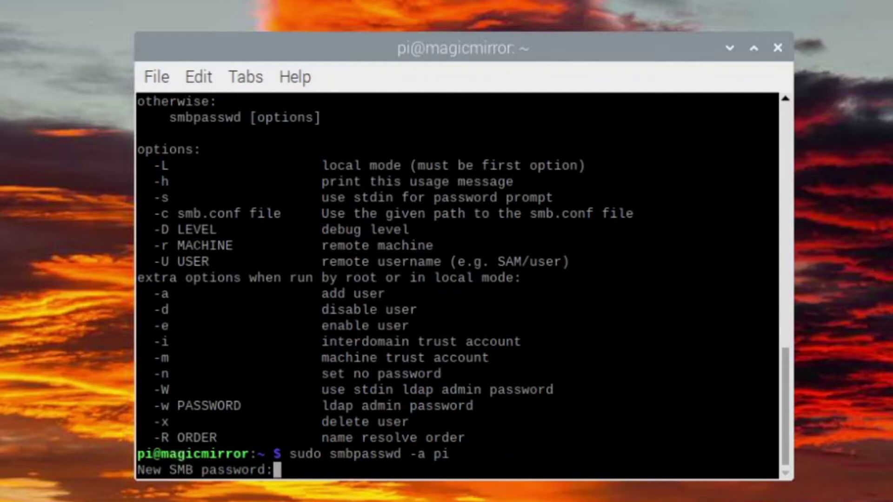
key("Return")
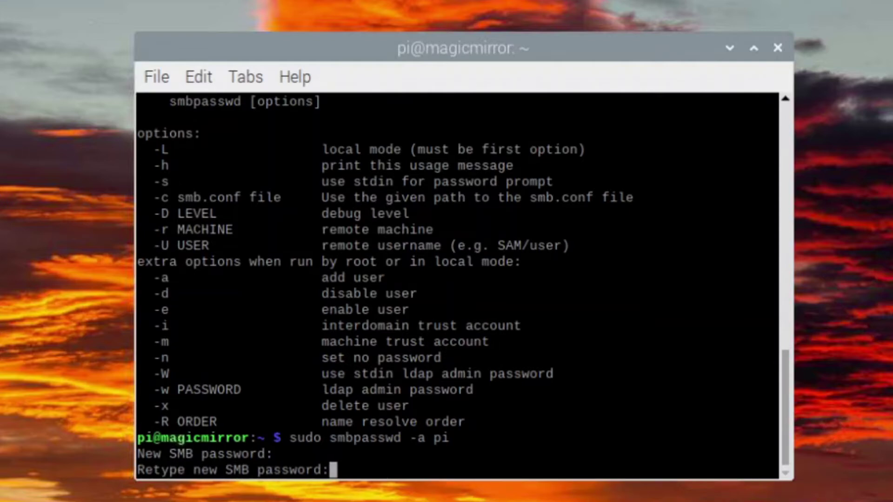
key("Return")
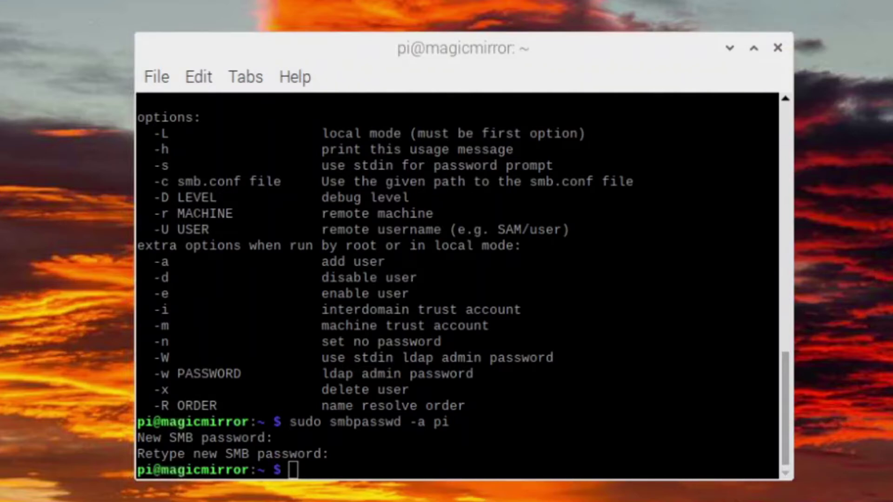
Restart the Samba service with sudo systemctl restart smbd
right_click(528, 383)
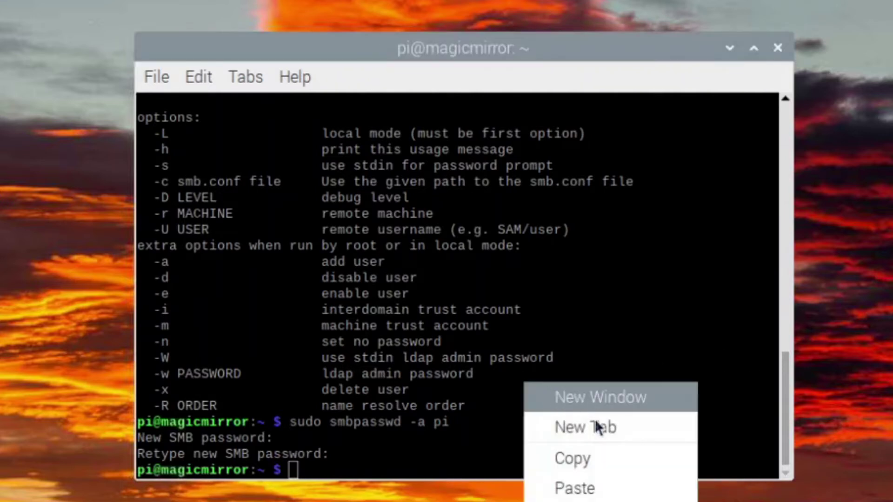
left_click(600, 486)
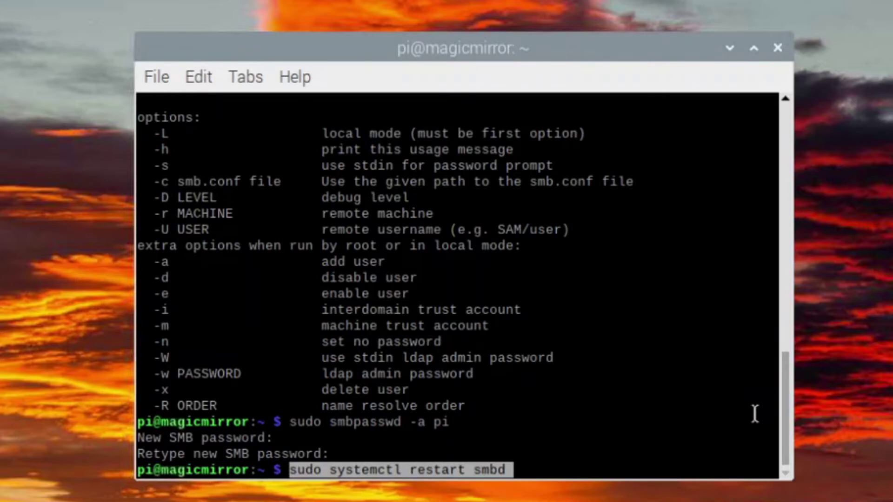
key("Return")
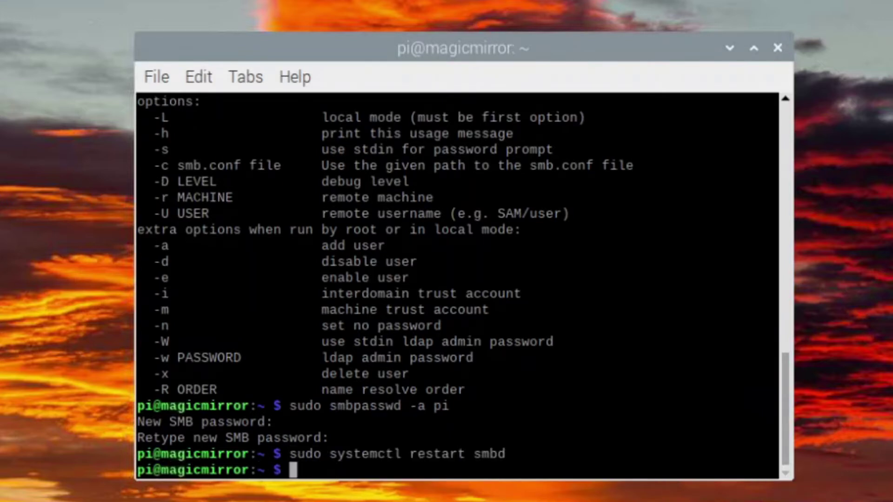
key("alt+Tab")
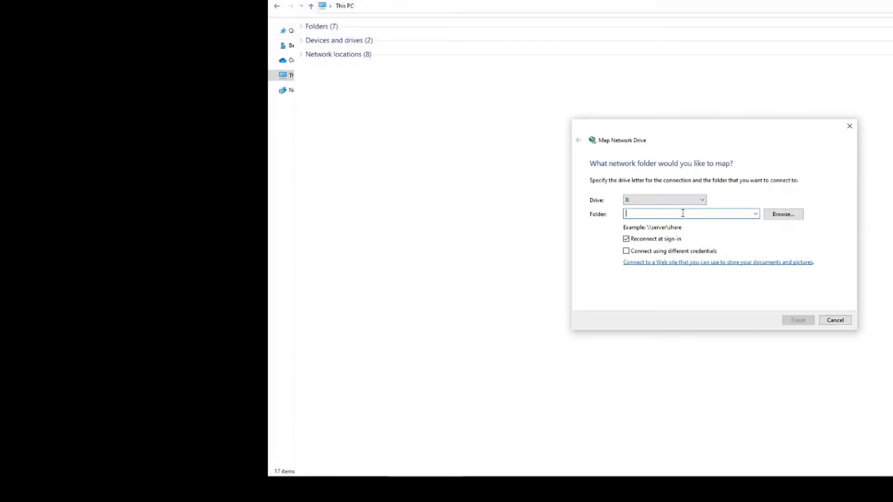
Map drive X: to \\192.168.1.243\root, connecting as the pi account with its password
type("\\\\192.168.1.243\\root")
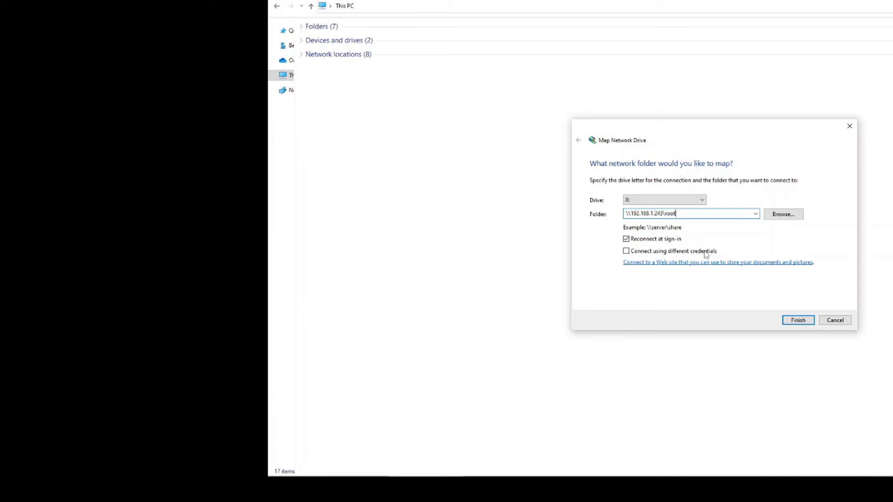
left_click(705, 253)
left_click(807, 318)
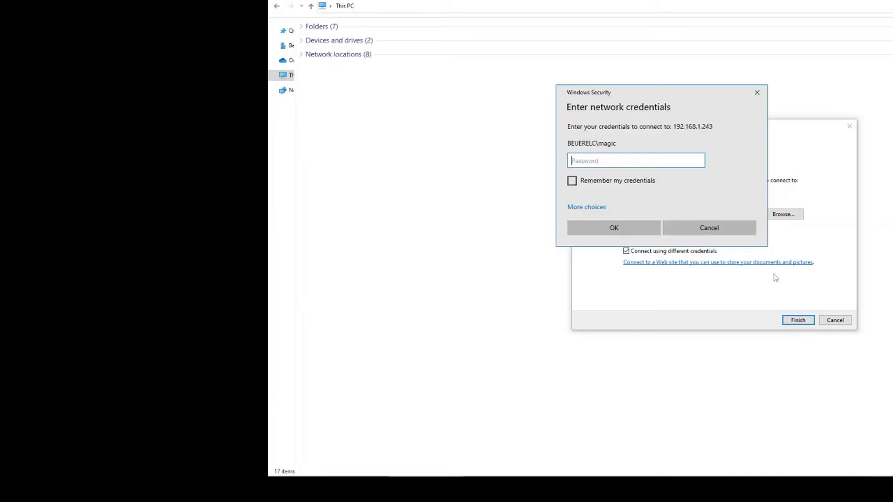
left_click(599, 209)
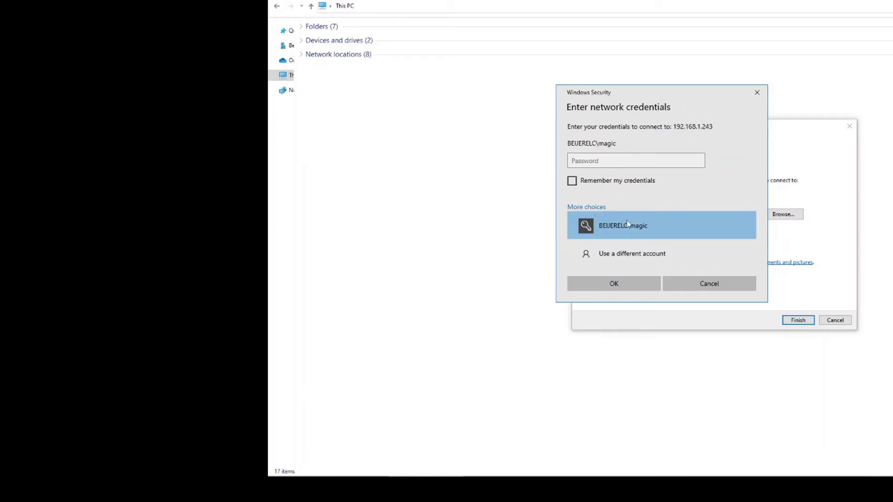
left_click(644, 254)
type("pi")
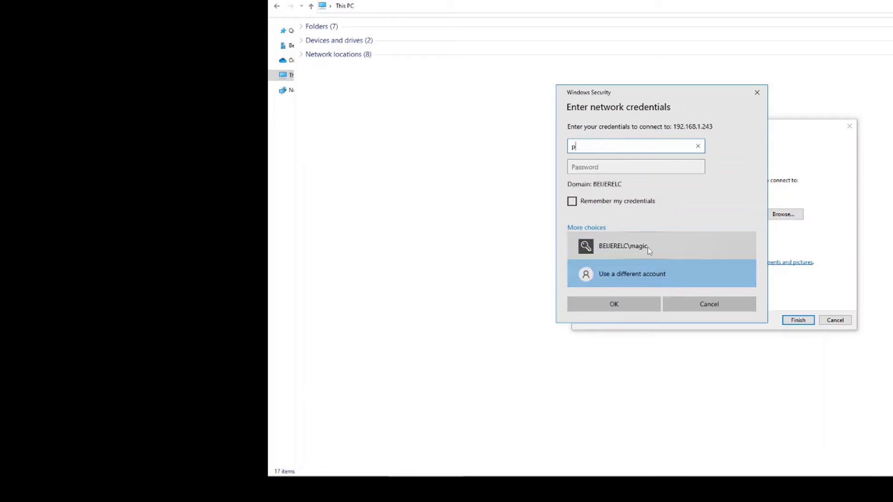
key("Tab")
type("ra")
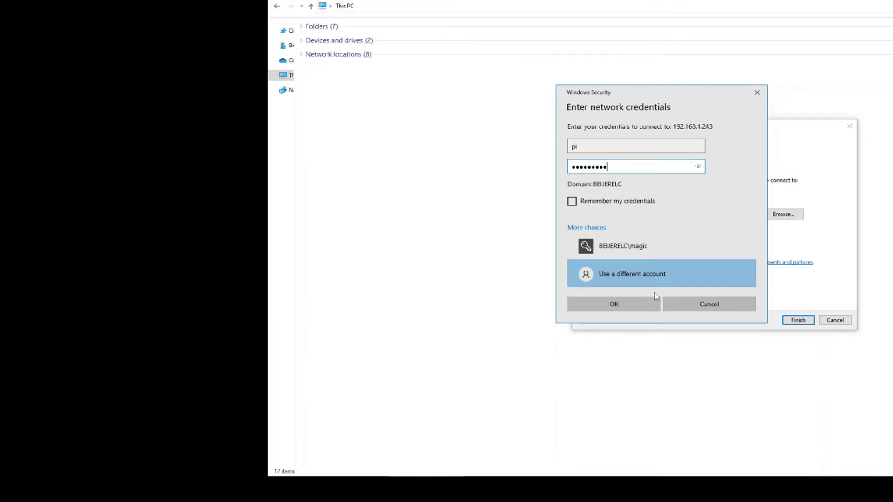
left_click(635, 302)
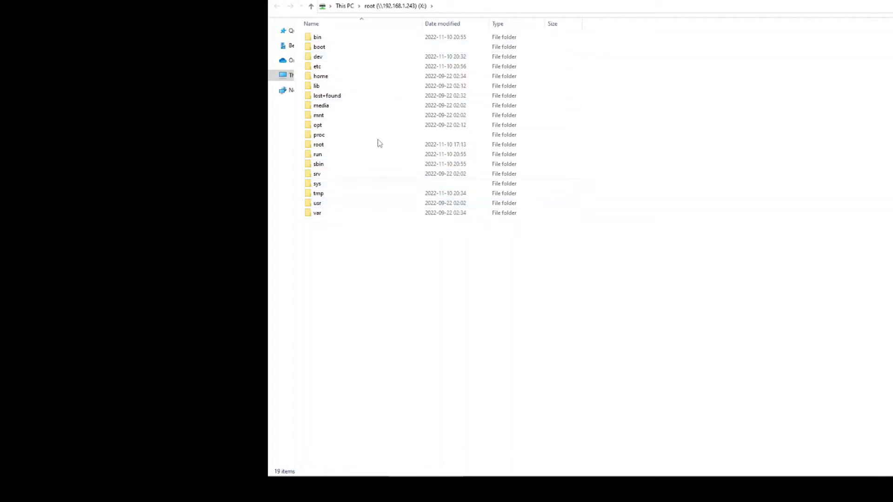
Browse into the share's home > pi folder
mouse_move(346, 81)
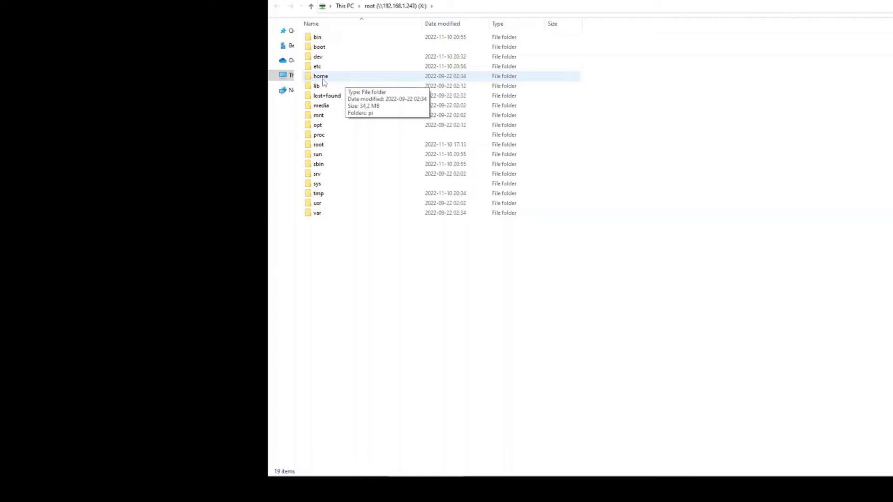
double_click(346, 80)
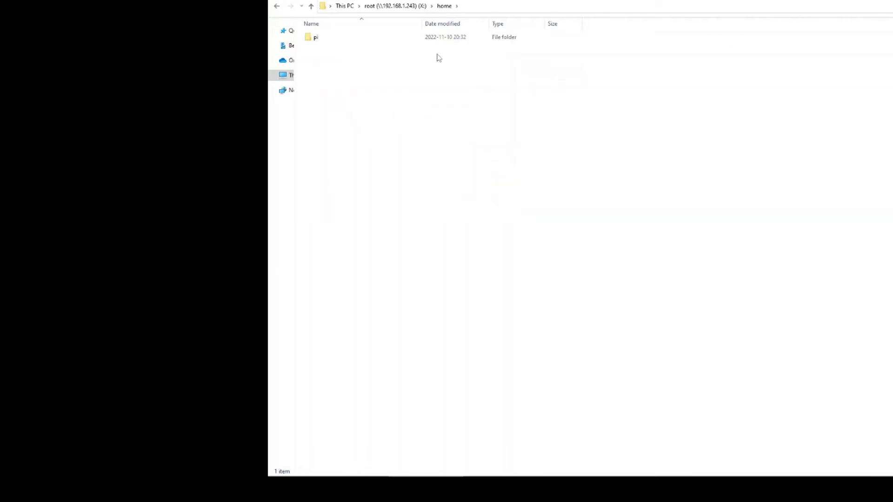
double_click(319, 41)
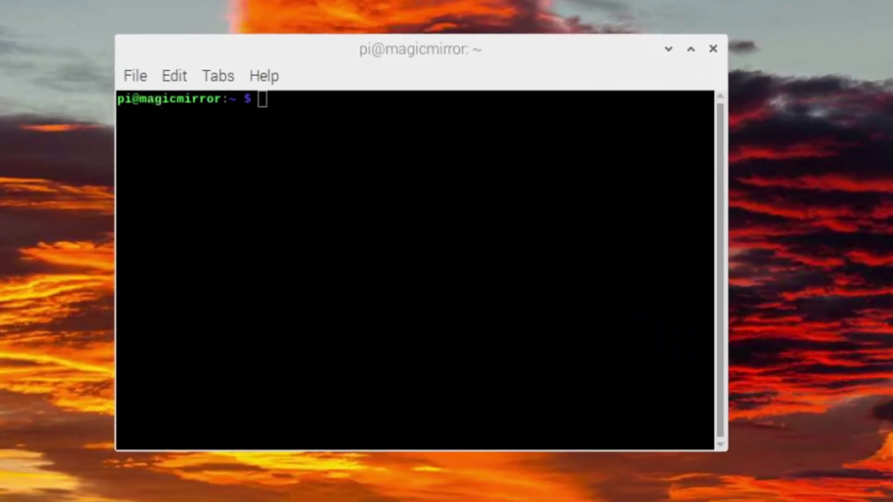
Open /boot/config.txt in nano with sudo nano and scroll to the HDMI settings
left_click(415, 153)
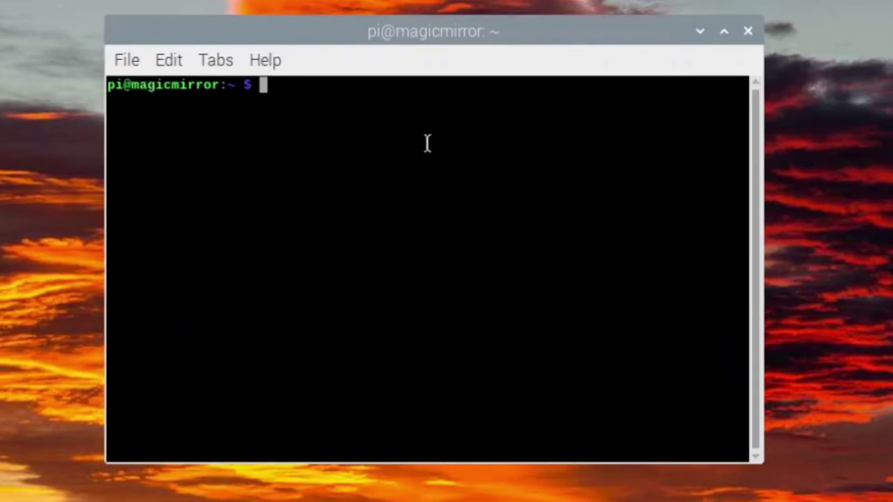
right_click(426, 142)
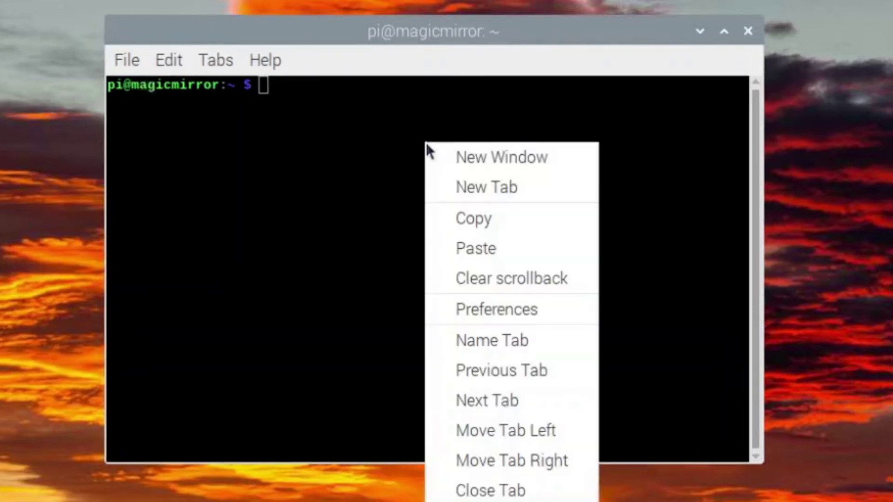
left_click(498, 246)
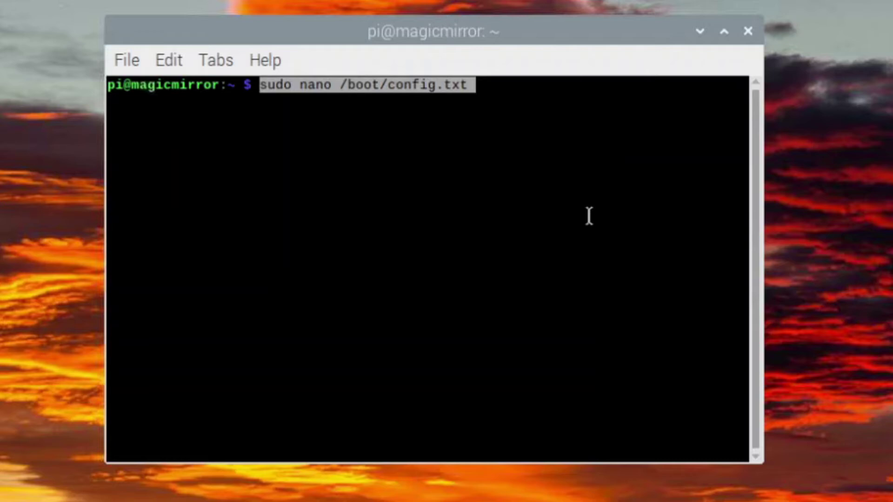
key("Return")
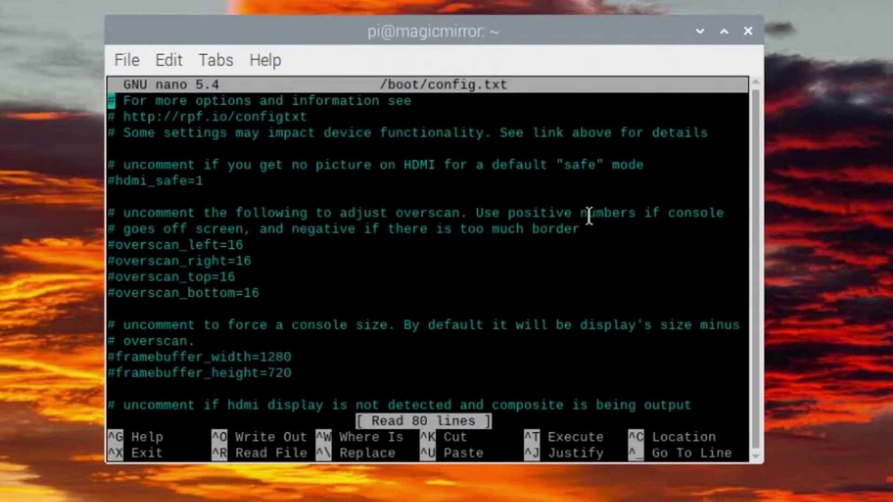
scroll(551, 245, "down", 5)
scroll(550, 245, "down", 4)
scroll(550, 244, "down", 2)
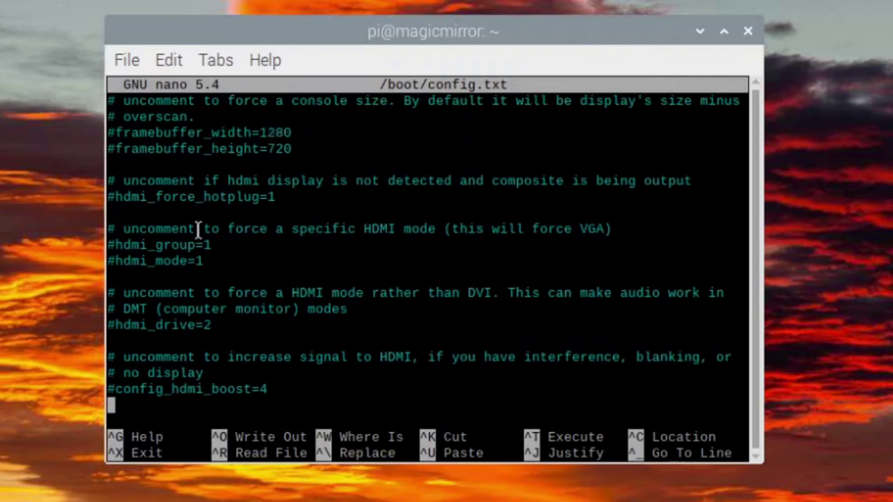
Uncomment the hdmi_group=1 and hdmi_drive=2 lines
key("Up")
key("Up")
key("Up")
key("Up")
key("Up")
key("Up")
key("Up")
key("Up")
key("Up")
key("Up")
key("Delete")
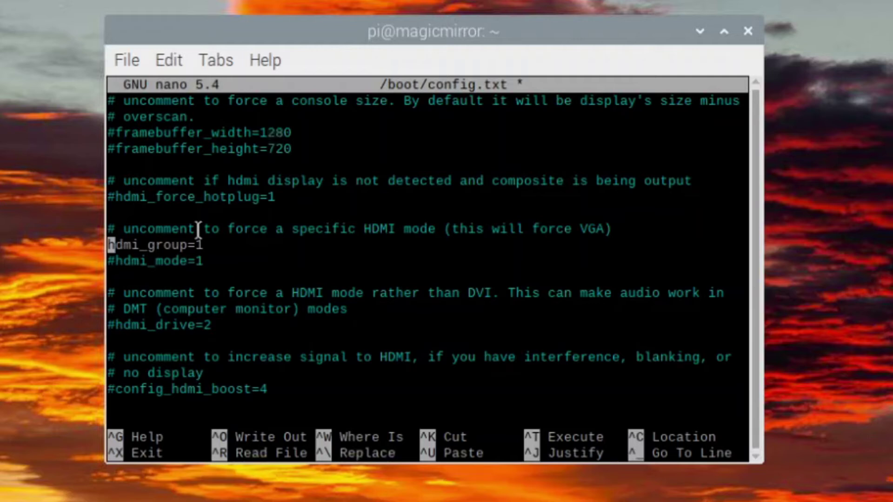
key("Down")
key("Down")
key("Down")
key("Down")
key("Down")
key("Delete")
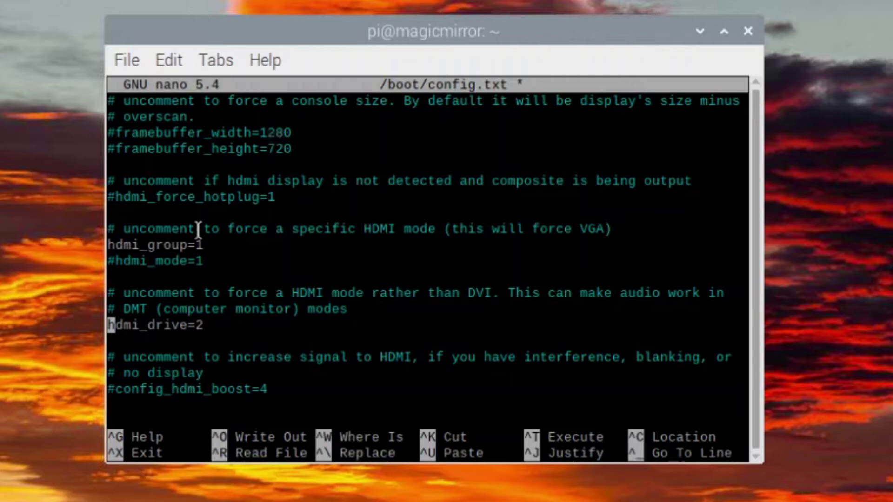
Uncomment config_hdmi_boost and change its value from 4 to 9
key("Down")
key("Down")
key("Down")
key("Down")
key("Down")
key("Down")
key("Down")
key("Down")
key("Down")
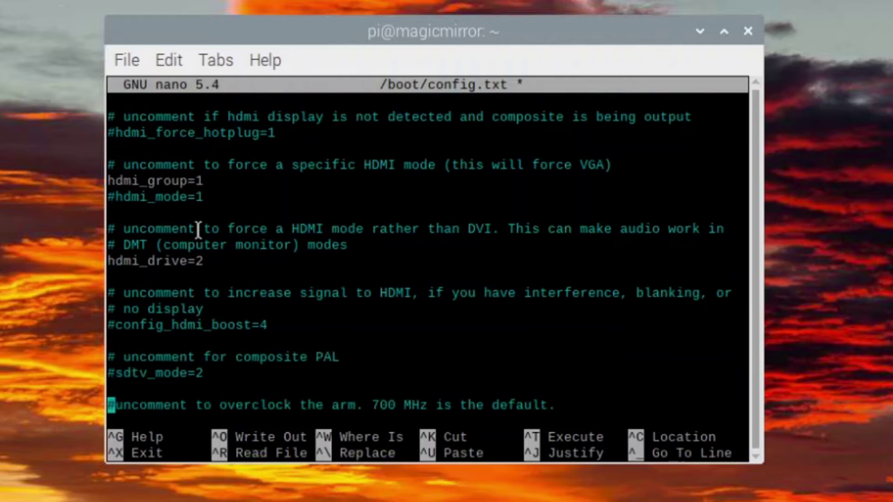
key("Up")
key("Up")
key("Up")
key("Up")
key("Up")
key("Up")
key("Down")
key("Delete")
key("End")
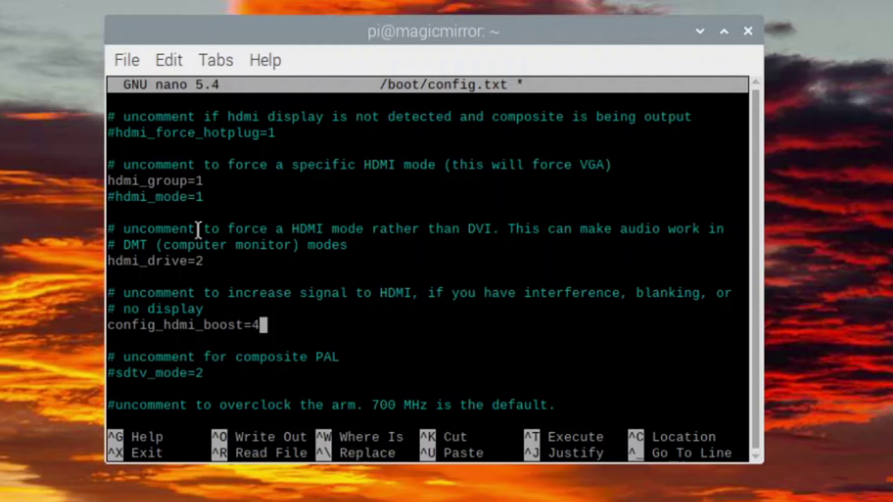
key("BackSpace")
type("9")
key("Down")
key("Down")
key("Down")
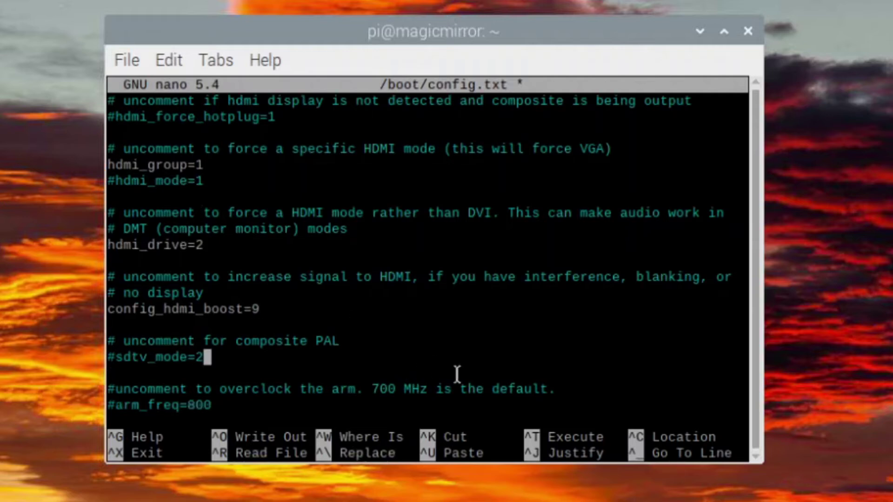
key("Down")
key("Down")
key("Down")
key("Down")
key("Down")
key("Down")
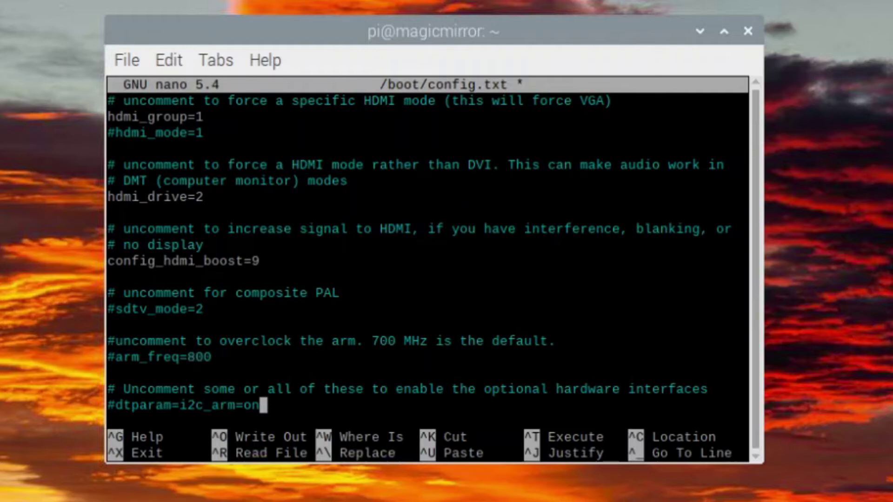
key("Down")
key("Down")
key("Down")
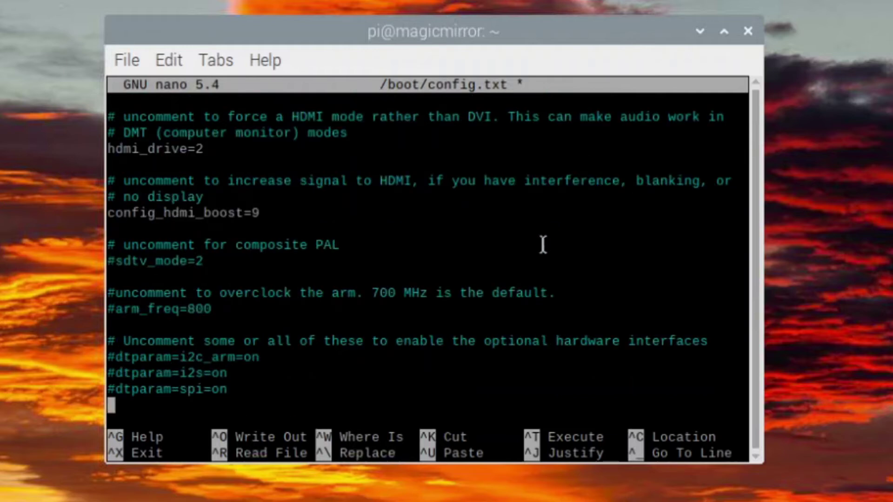
key("Down")
key("Down")
key("Down")
key("Down")
key("Down")
key("Down")
key("Up")
key("Up")
key("Up")
key("Up")
key("Up")
key("Up")
key("Up")
key("Up")
key("Up")
key("Up")
key("Up")
key("Up")
key("Up")
key("Up")
key("Up")
key("Up")
key("Up")
key("Up")
key("Up")
key("Up")
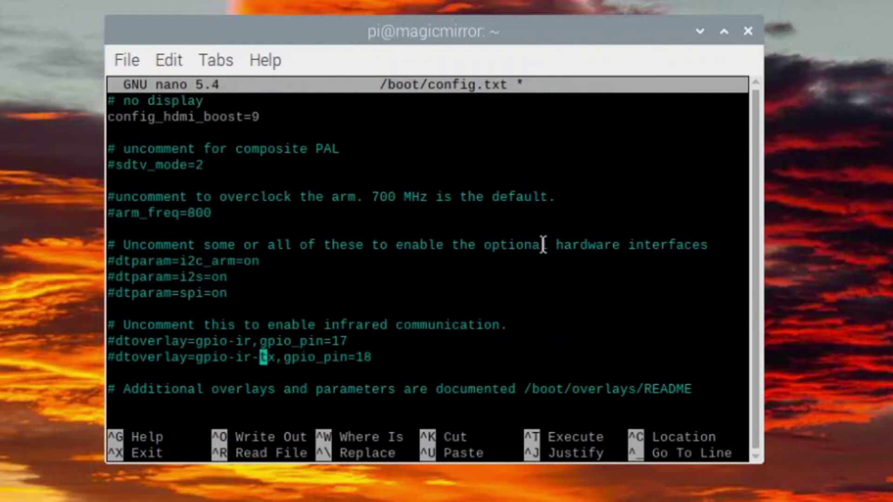
Insert a new line hdmi_rotate=1 directly below #hdmi_force_hotplug=1
key("Up")
key("Up")
key("Up")
key("Up")
key("Up")
key("Up")
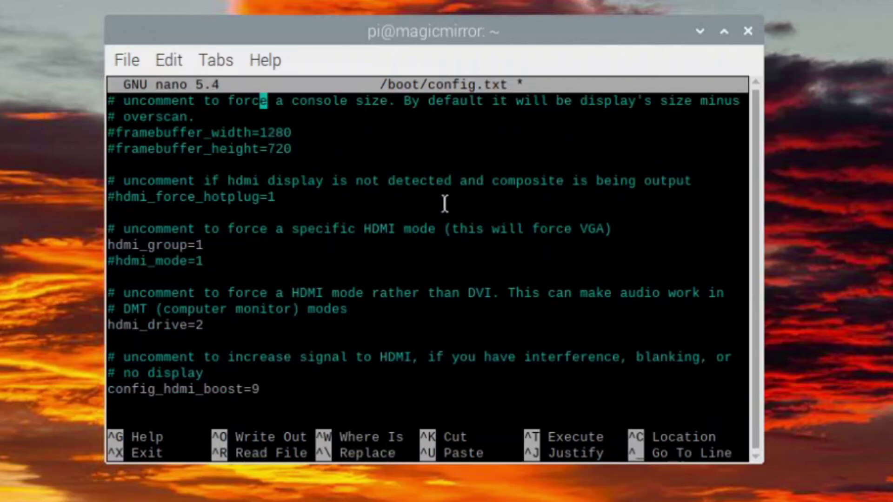
key("Down")
key("Down")
key("Down")
key("Down")
key("Down")
key("Down")
key("Right")
key("Return")
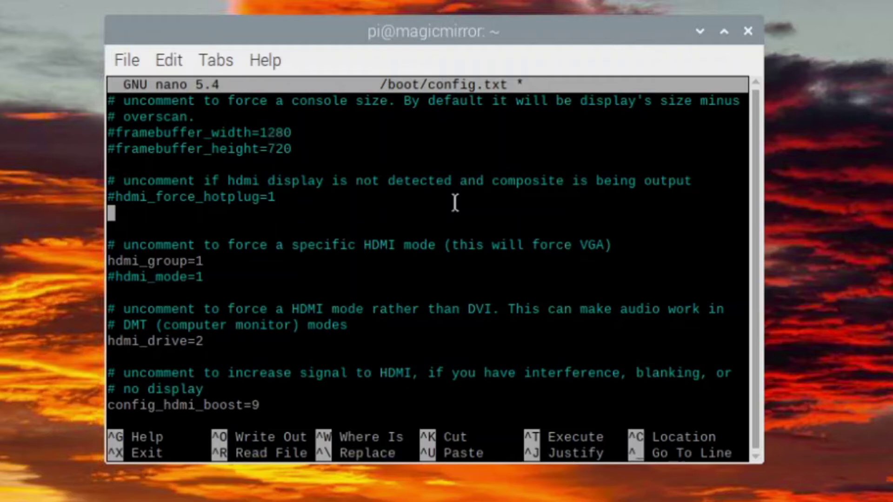
type("hdmi")
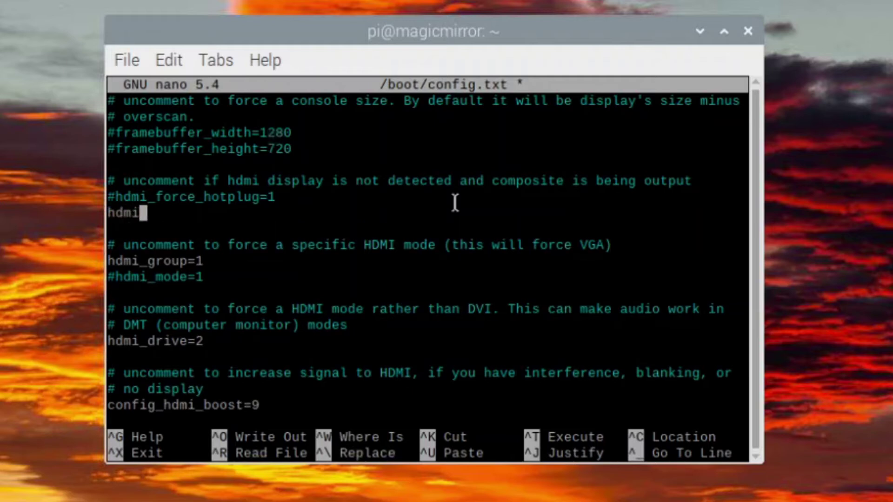
type("_rotate")
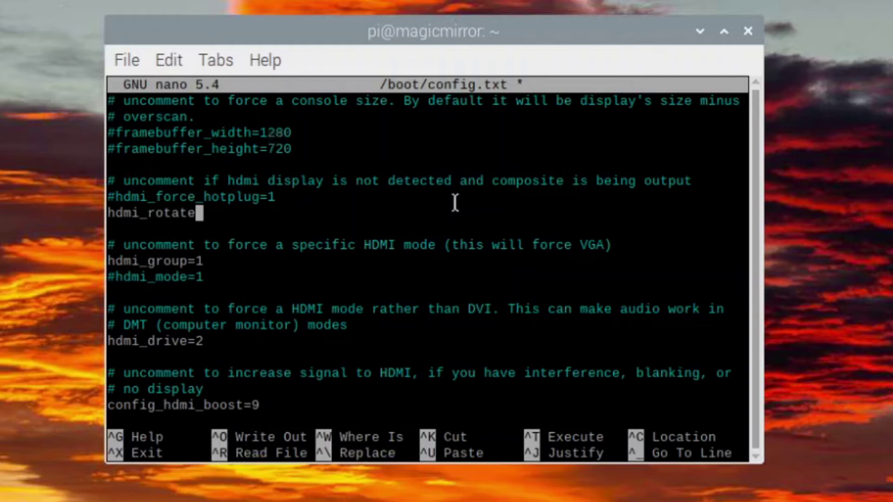
type("=1")
Comment out the dtoverlay=vc4-kms-v3d line by prefixing it with #
key("Down")
key("Down")
key("Down")
key("Down")
key("Down")
key("Down")
key("Down")
key("Down")
key("Down")
key("Down")
key("Down")
key("Down")
key("Down")
key("Down")
key("Down")
key("Down")
key("Down")
key("Down")
key("Down")
key("Down")
key("Down")
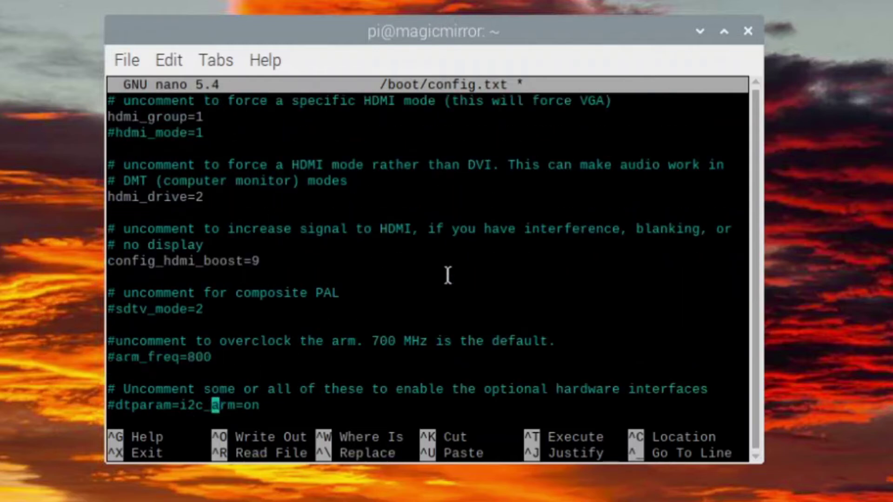
key("Down")
key("Down")
key("Down")
key("Down")
key("Down")
key("Down")
key("Down")
key("Down")
key("Down")
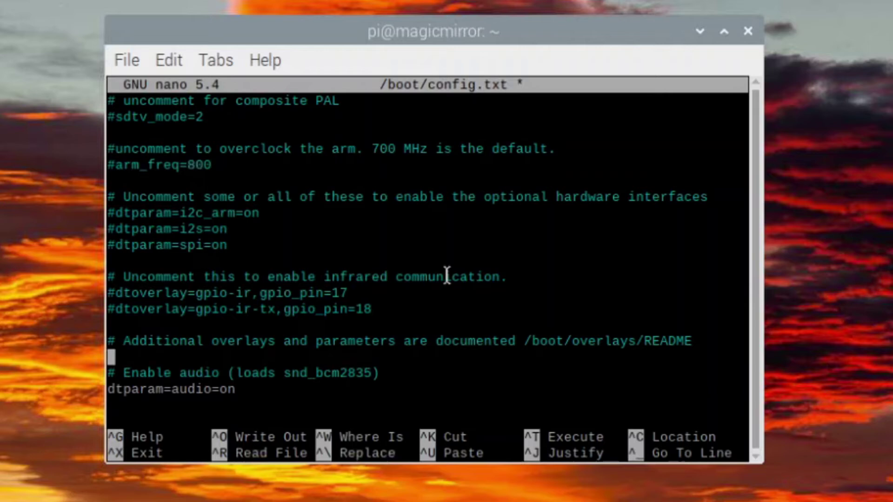
key("Down")
key("Down")
key("Down")
key("Down")
key("Down")
key("Down")
key("Down")
key("Down")
key("Down")
key("Down")
key("Down")
key("Down")
key("Down")
key("Down")
key("Down")
key("Down")
key("Down")
key("Down")
key("Down")
key("Down")
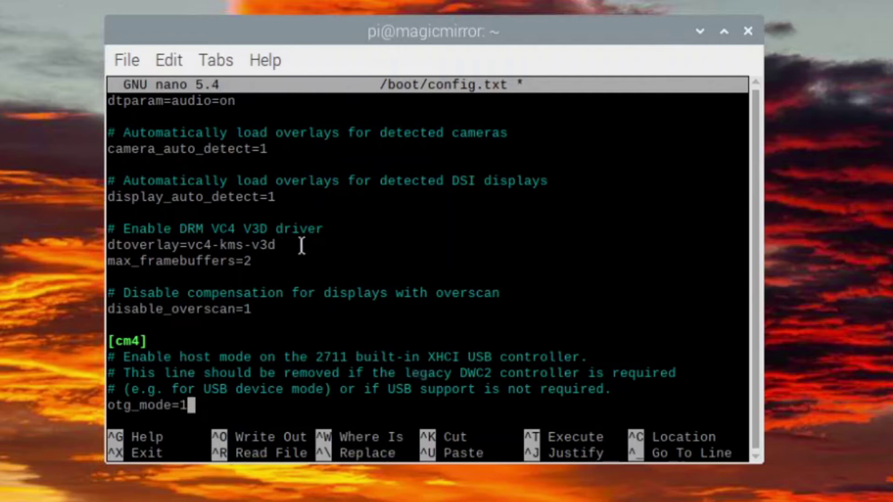
key("Up")
key("Up")
key("Up")
key("Up")
key("Up")
key("Up")
key("Up")
key("Up")
key("Up")
key("Up")
key("Home")
type("#")
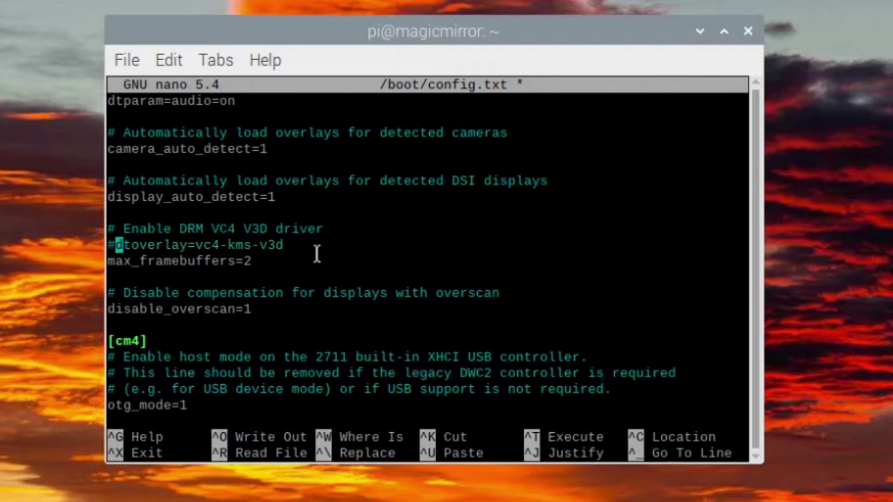
key("End")
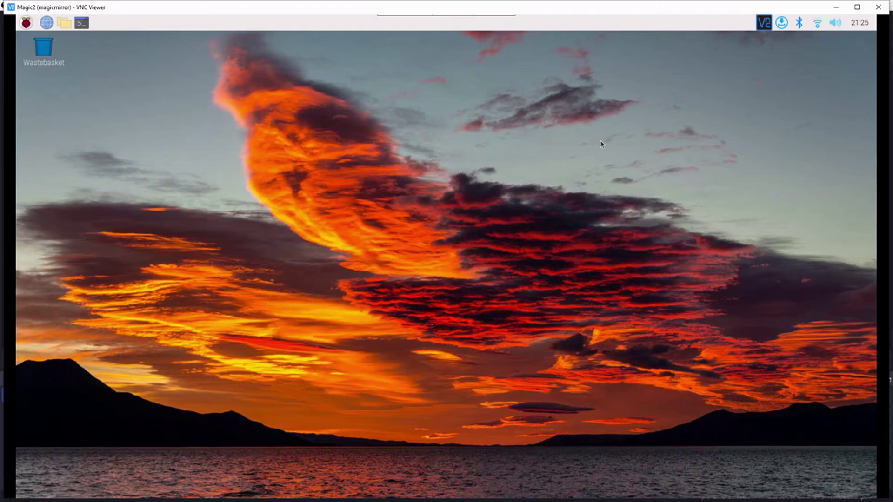
Create a new folder named web-server in the Pi's home folder and open it
left_click(836, 6)
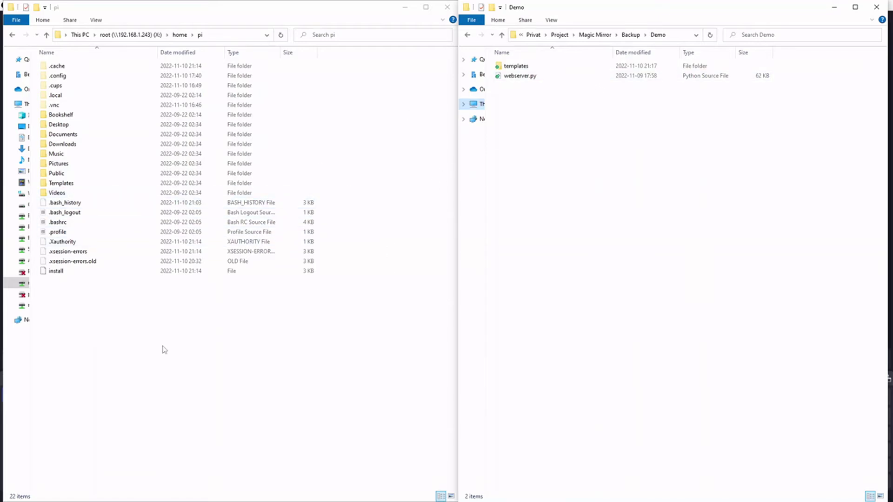
right_click(123, 337)
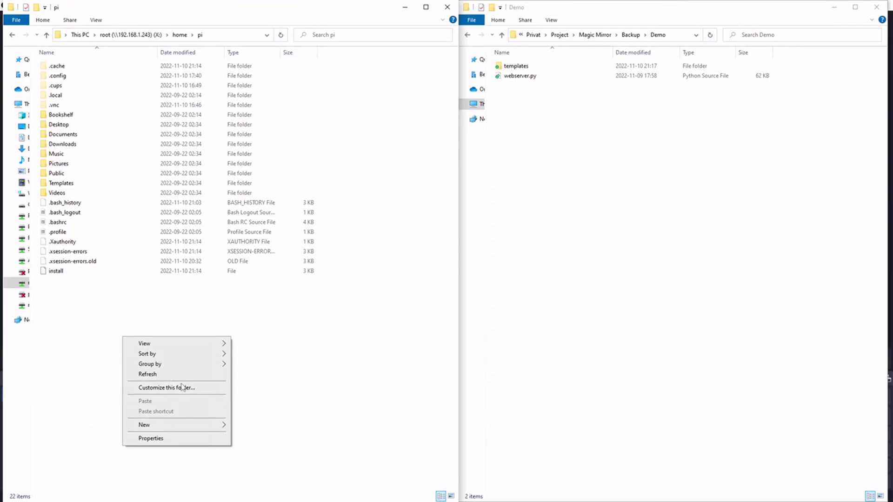
left_click(174, 424)
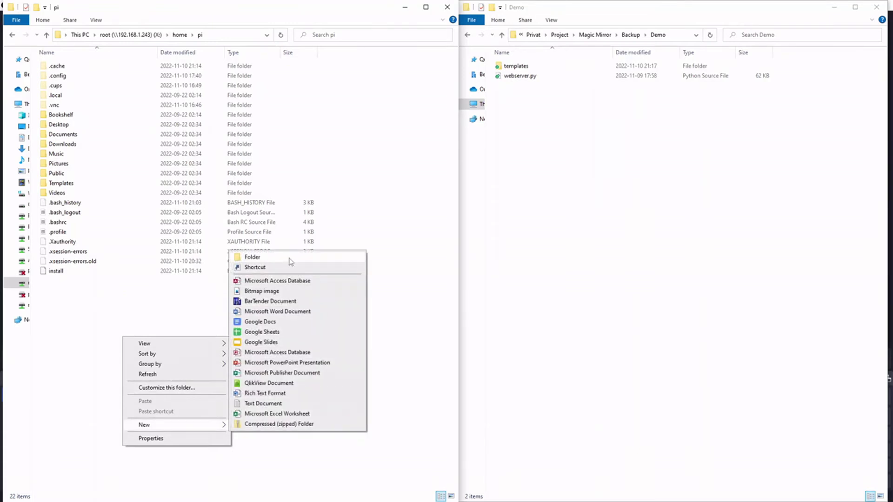
left_click(289, 258)
type("w")
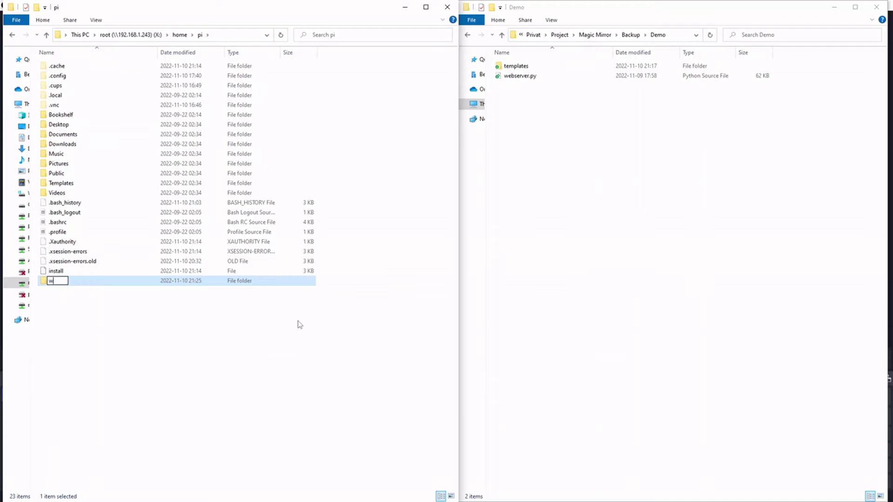
type("eb-server")
key("Return")
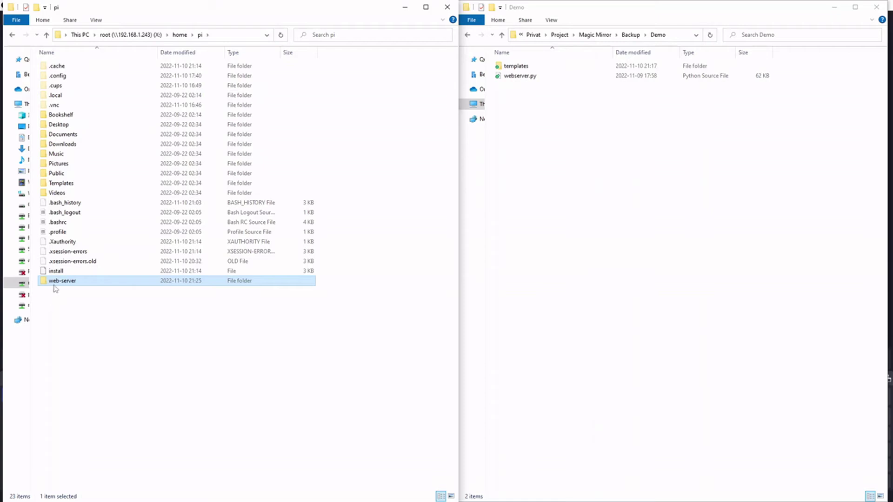
double_click(61, 281)
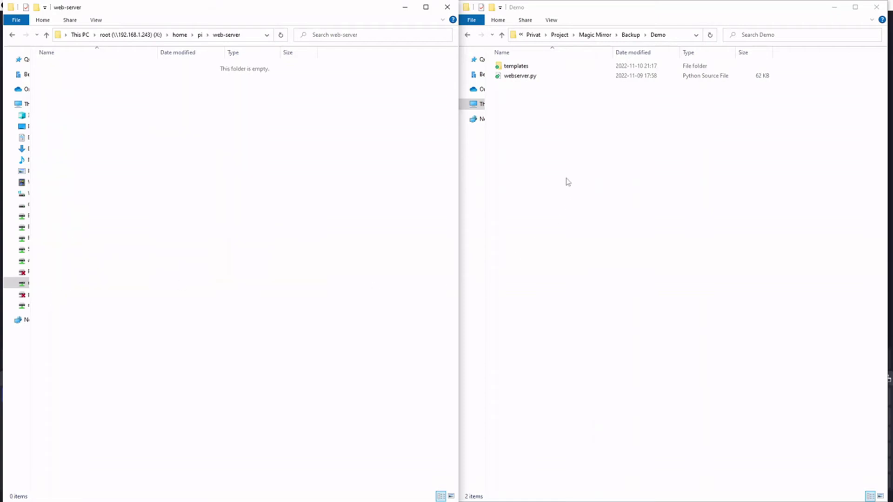
Copy webserver.py and the templates folder from Demo into web-server
left_click(536, 77)
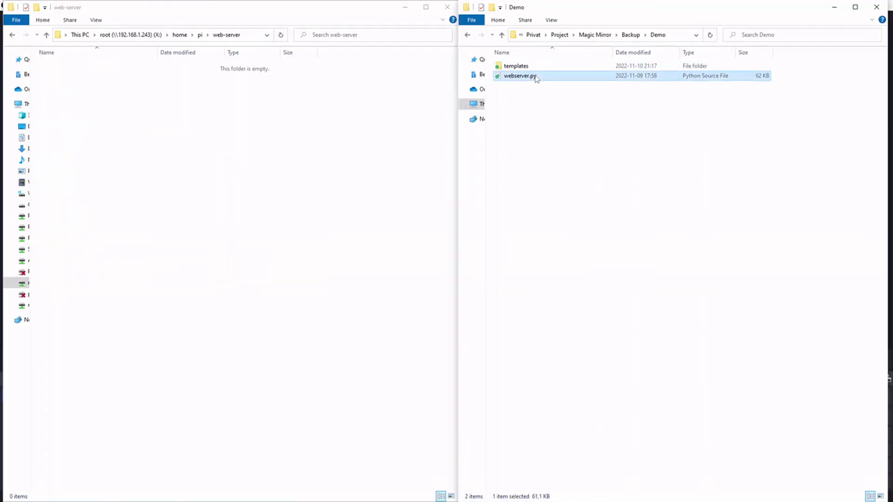
left_click_drag(535, 78, 253, 199)
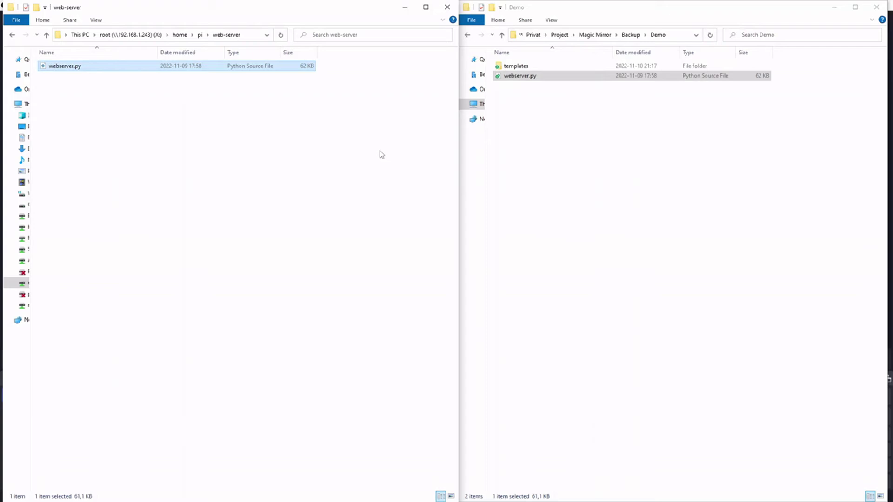
left_click_drag(518, 67, 254, 145)
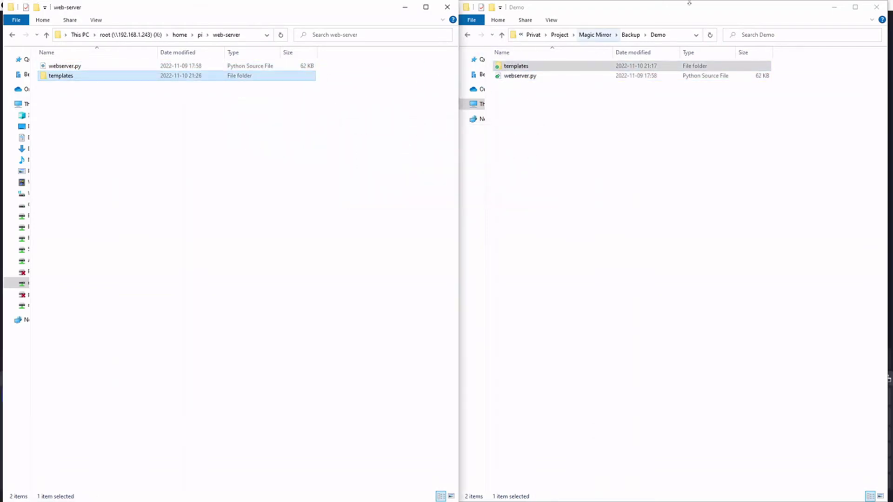
key("alt+Tab")
key("alt+shift+Tab")
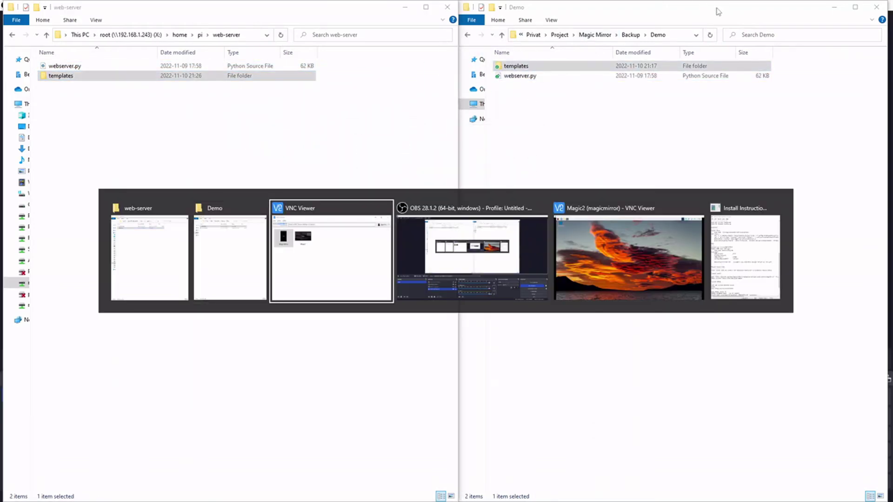
key("alt+Tab")
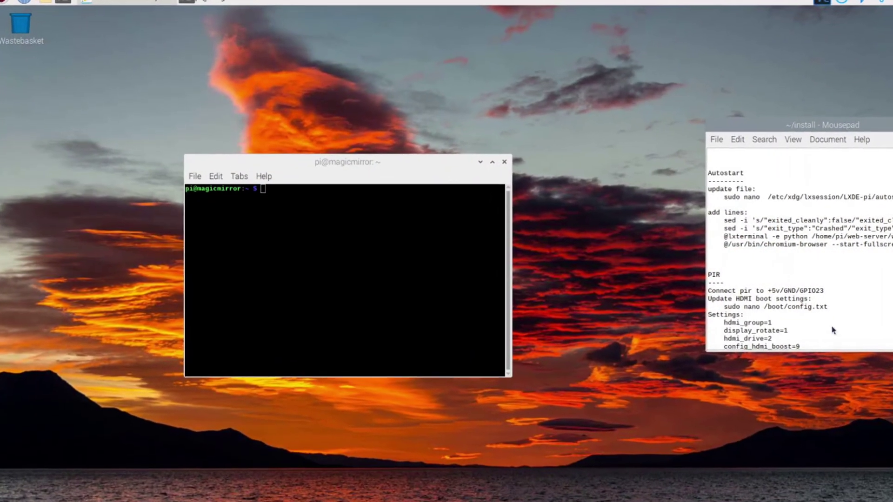
Copy the sudo nano /etc/xdg/lxsession/LXDE-pi/autostart line from the notes into the terminal prompt
left_click_drag(858, 125, 782, 131)
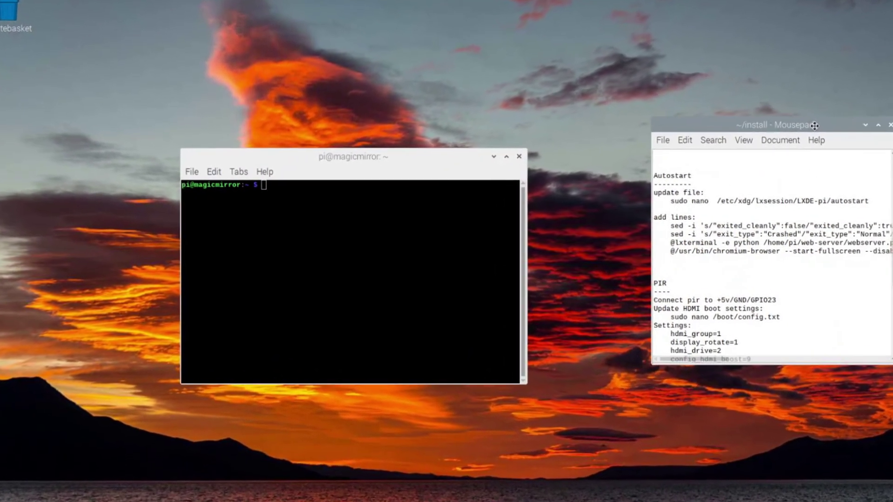
left_click_drag(463, 156, 474, 108)
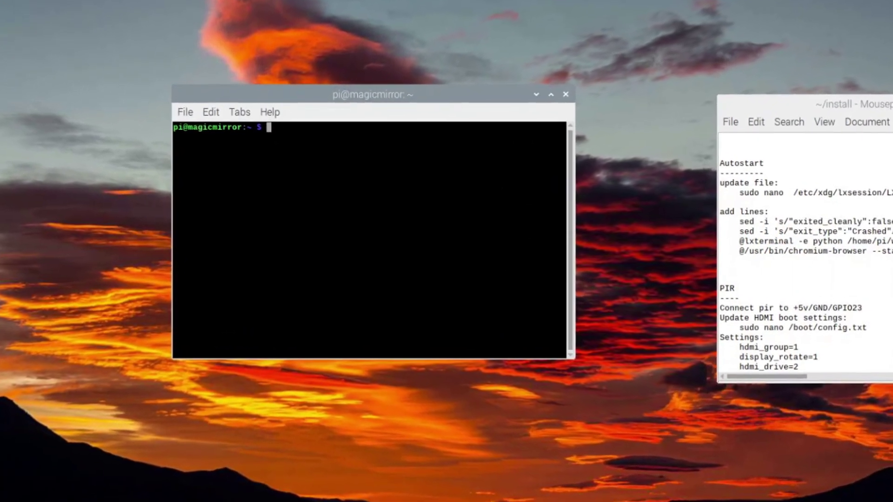
left_click_drag(886, 193, 741, 192)
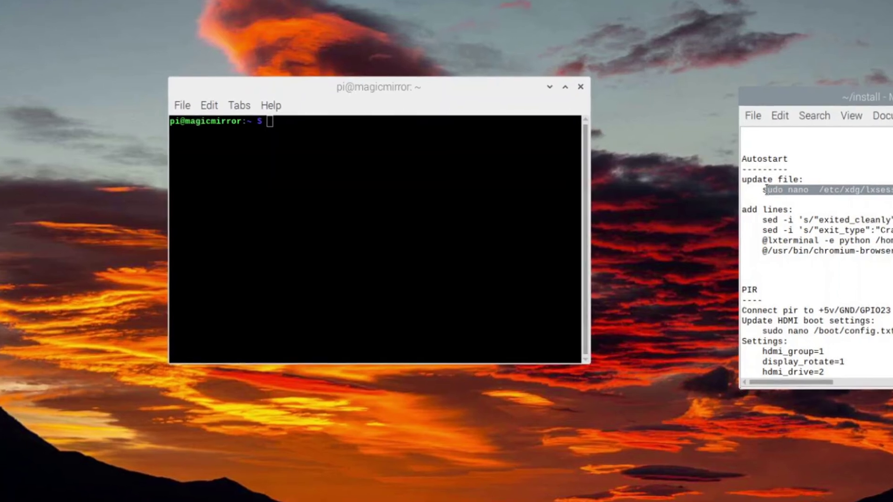
right_click(818, 190)
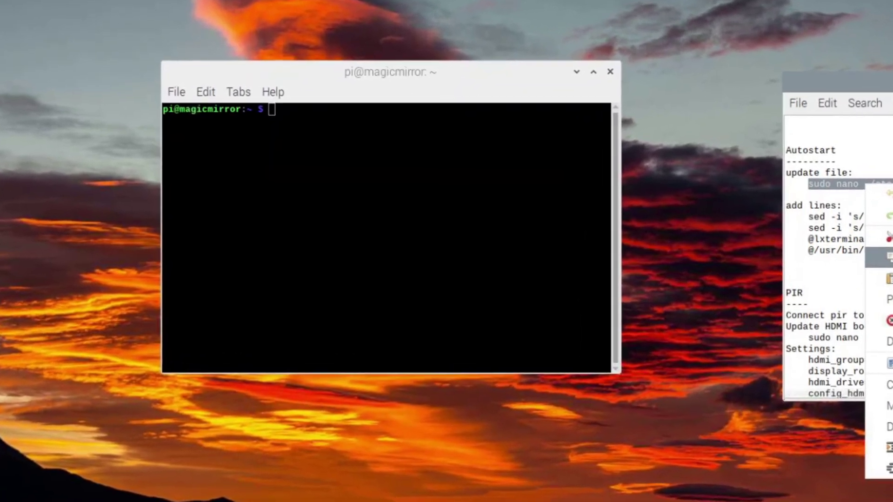
left_click(888, 258)
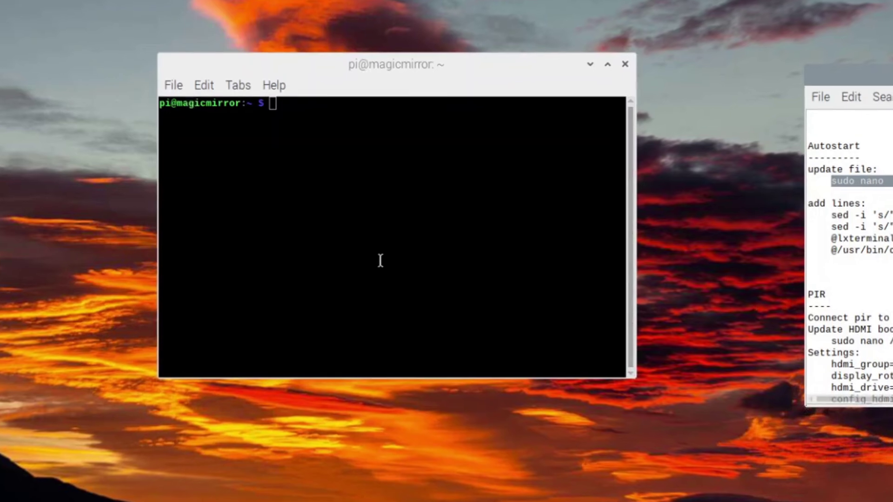
right_click(378, 254)
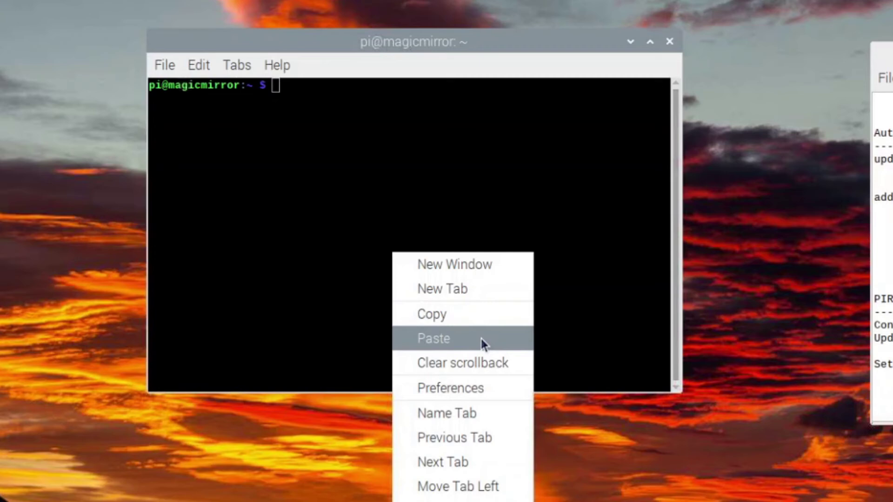
left_click(481, 338)
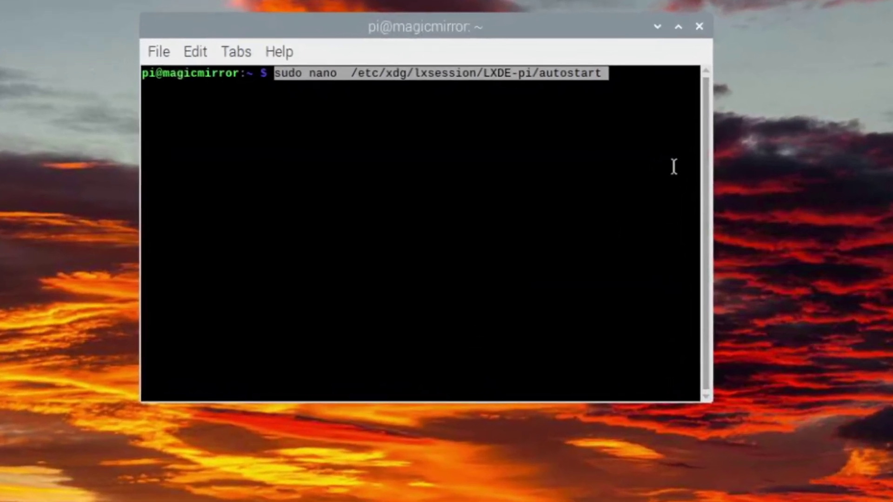
key("Return")
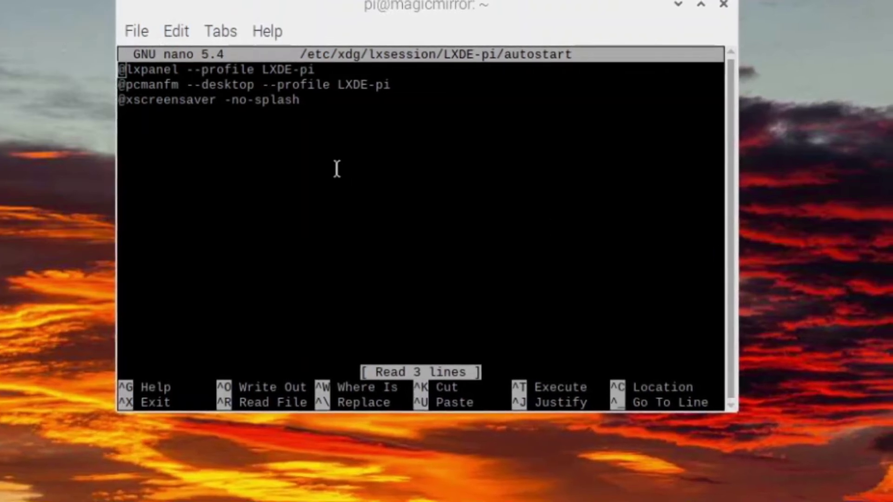
key("Down")
key("Down")
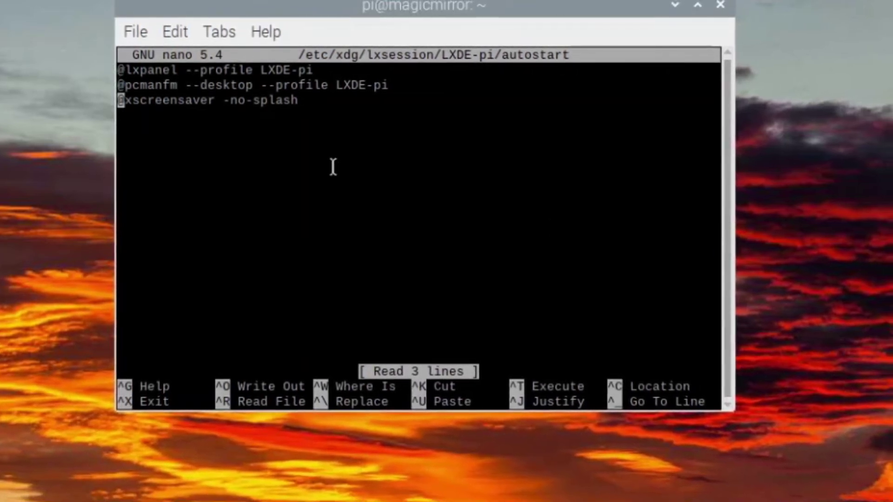
key("Down")
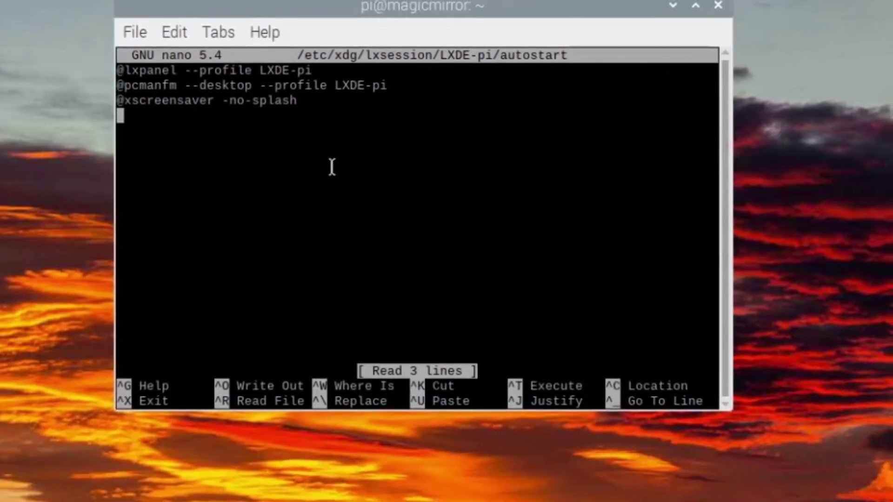
right_click(329, 166)
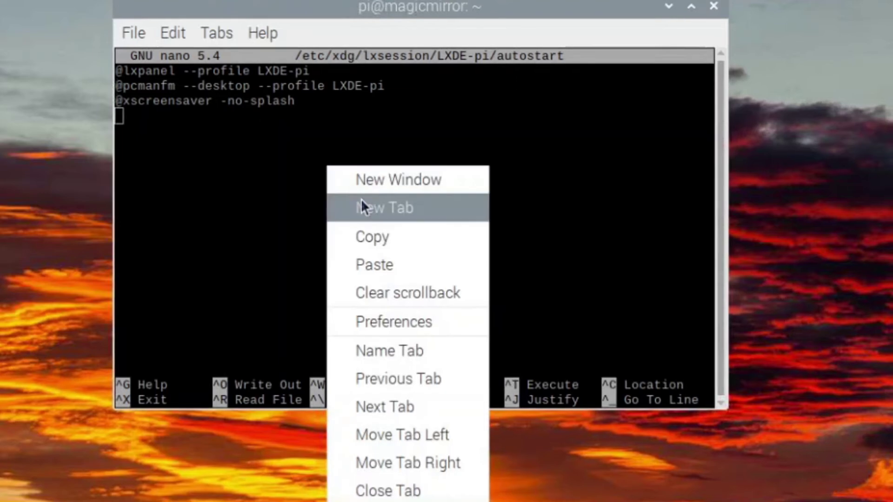
left_click(385, 263)
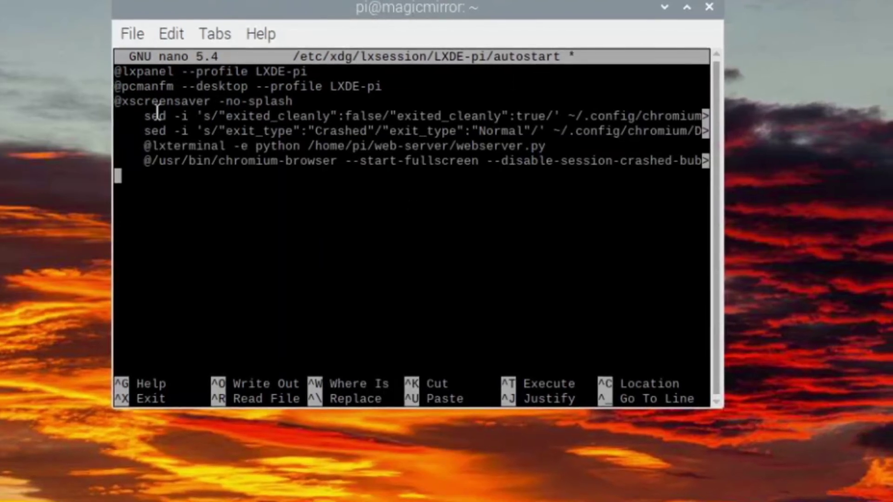
key("Up")
key("End")
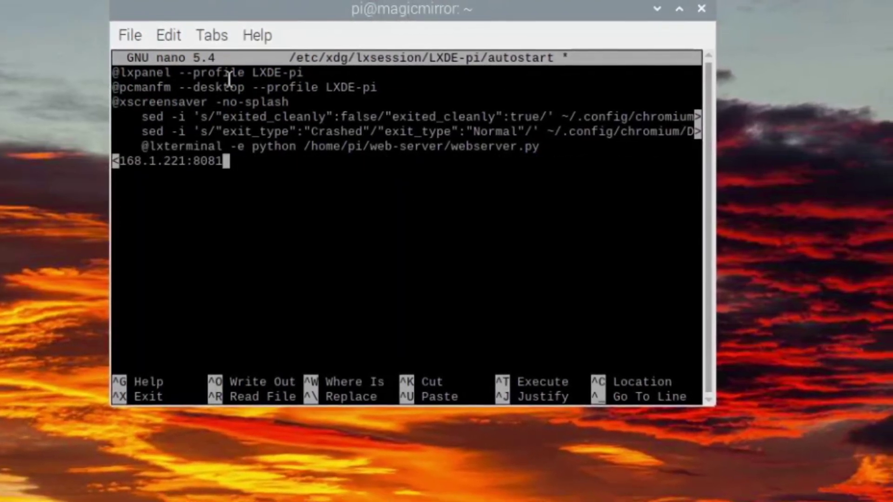
key("shift+Home")
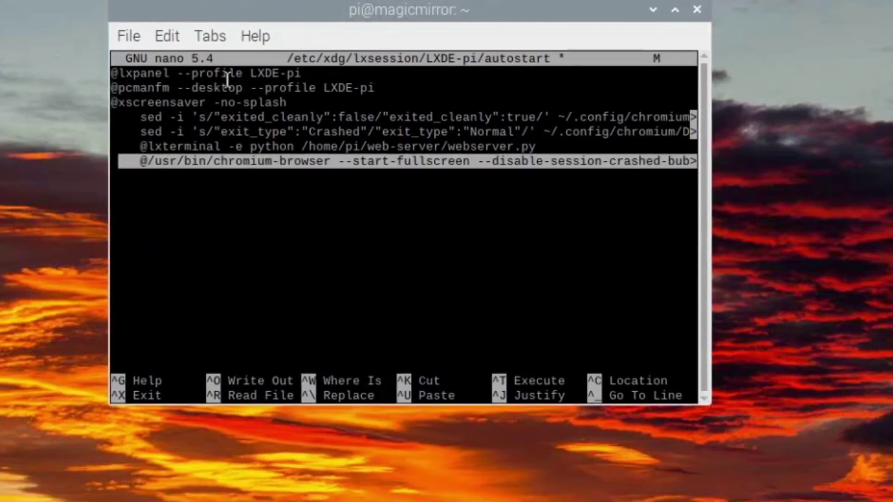
key("Up")
key("Up")
key("Up")
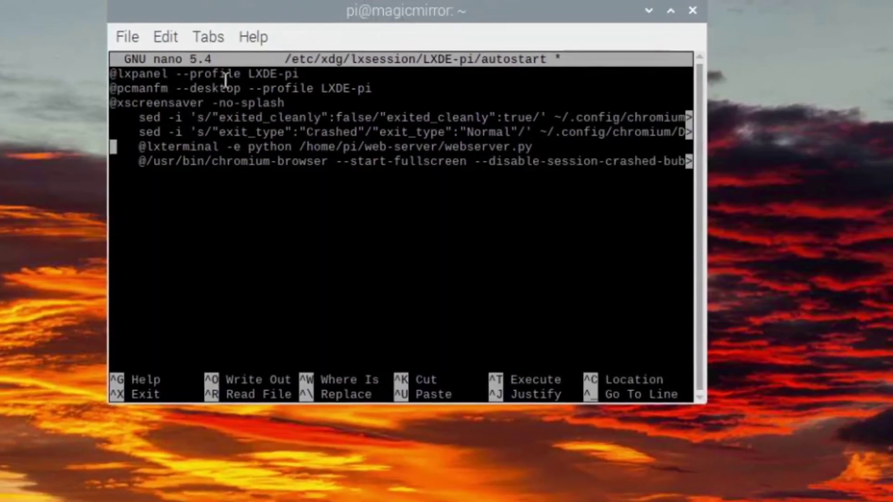
key("Delete")
key("Delete")
key("Delete")
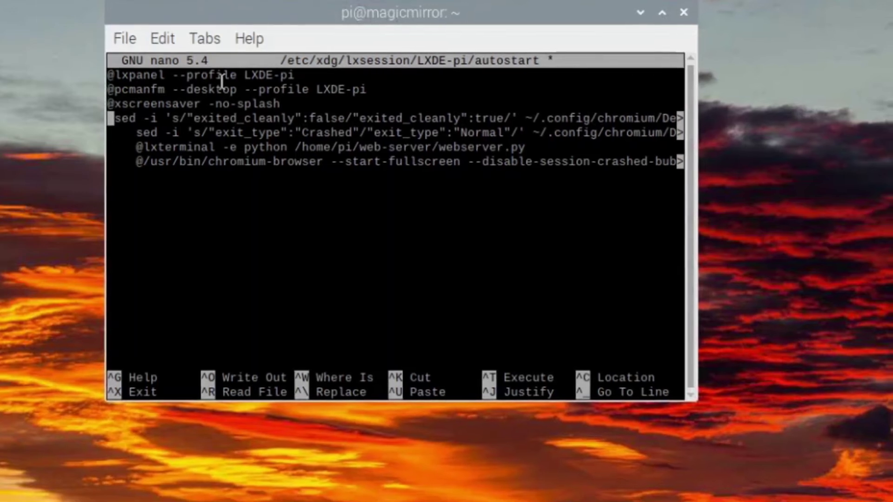
key("Delete")
key("Down")
key("Delete")
key("Delete")
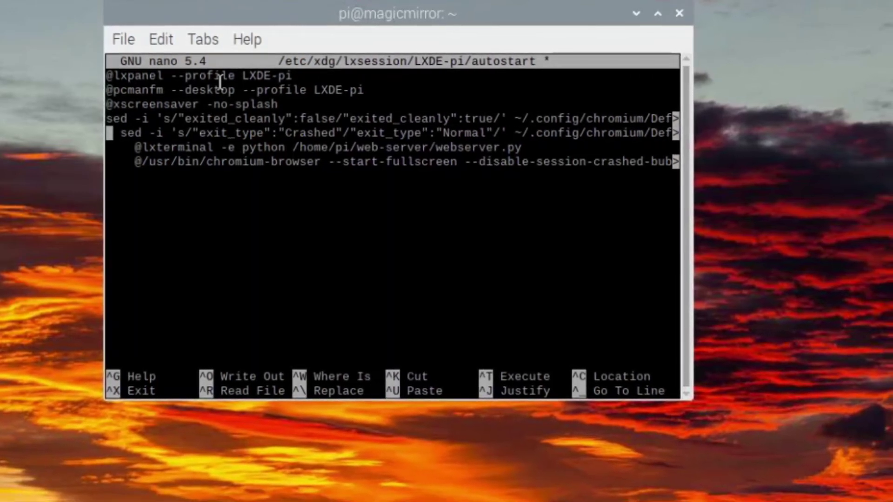
key("Delete")
key("Delete")
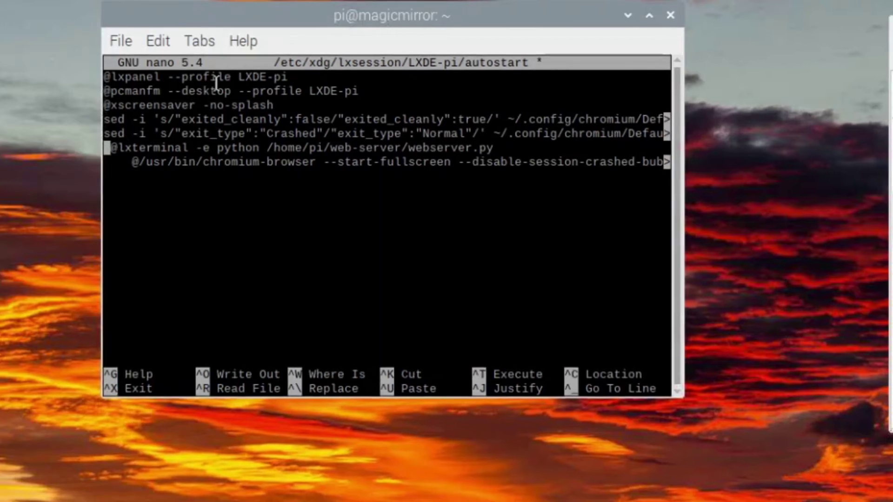
key("Delete")
key("Down")
key("Delete")
key("Delete")
key("Delete")
key("Delete")
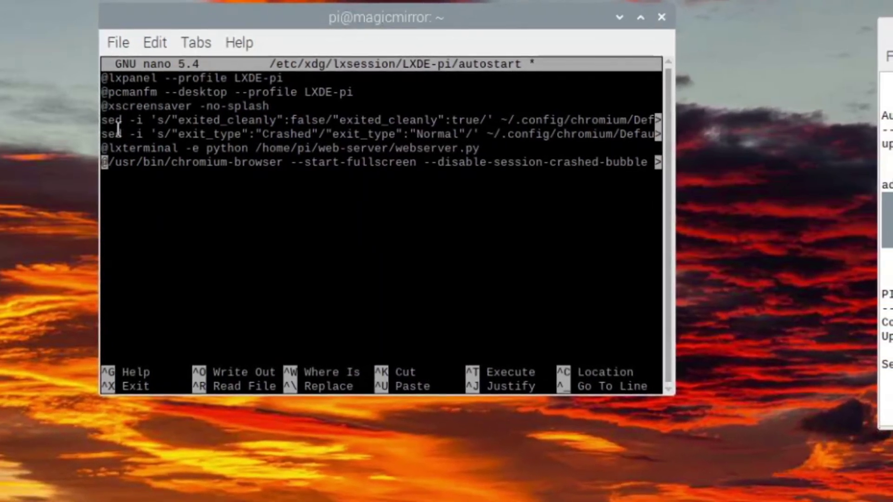
Widen the terminal window to review the full webserver.py launch line
left_click_drag(678, 239, 892, 240)
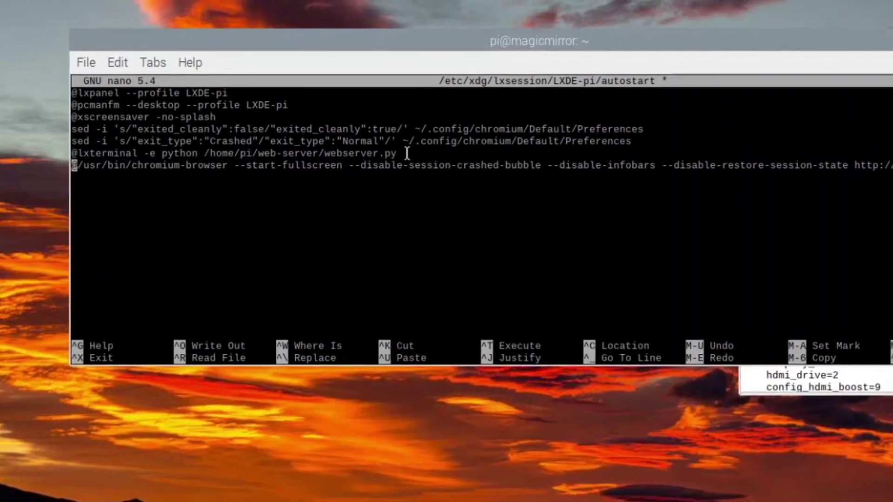
left_click_drag(279, 160, 250, 161)
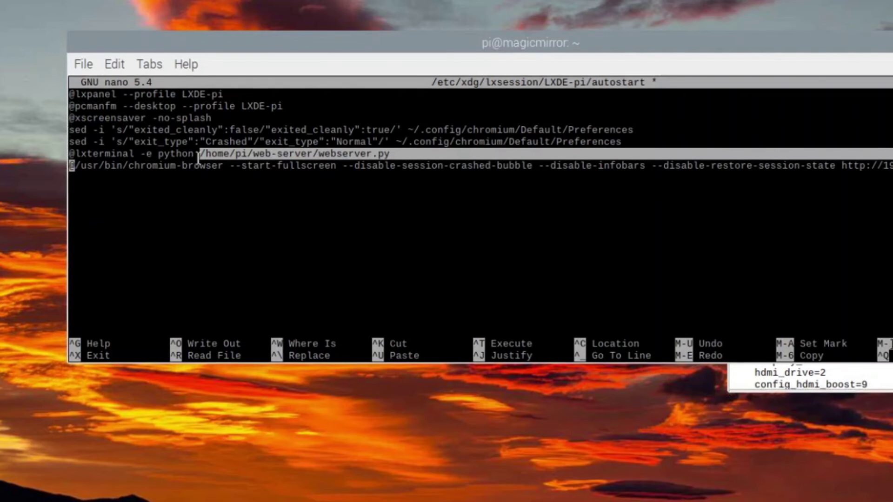
left_click(460, 159)
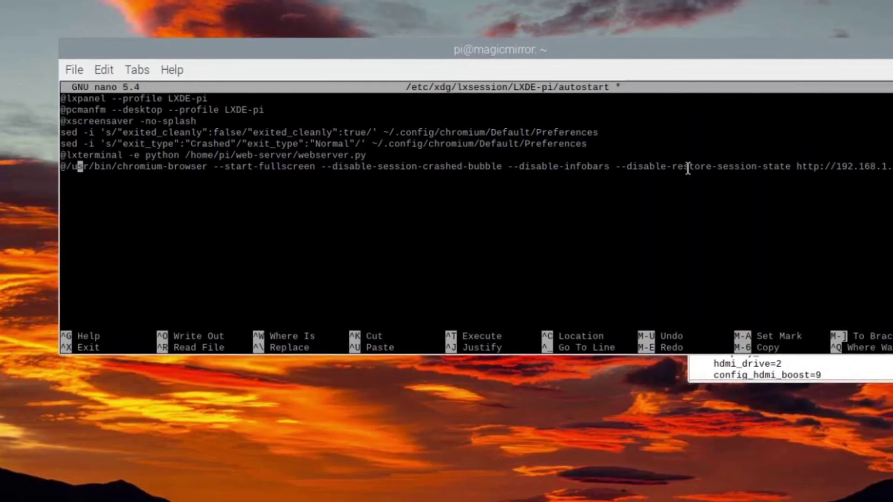
Change Chromium's address host from 221 to 243 and save the autostart file
key("Right")
key("Right")
key("Right")
key("Right")
key("Right")
key("Right")
key("Right")
key("Right")
key("Right")
key("Right")
key("Right")
key("Right")
key("Right")
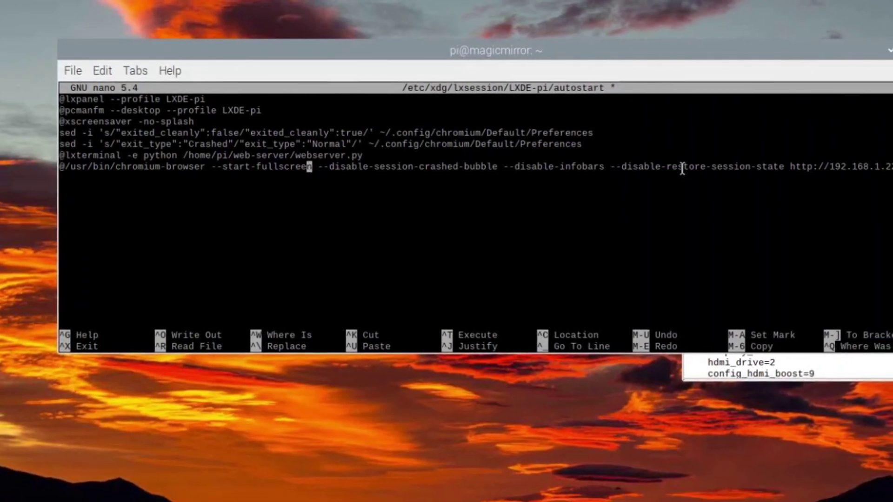
key("Right")
key("Right")
key("Right")
key("Right")
key("Right")
key("Right")
key("Right")
key("Right")
key("Right")
key("Right")
key("Right")
key("Right")
key("Right")
key("Right")
key("Right")
key("Right")
key("Right")
key("Right")
key("Right")
key("Right")
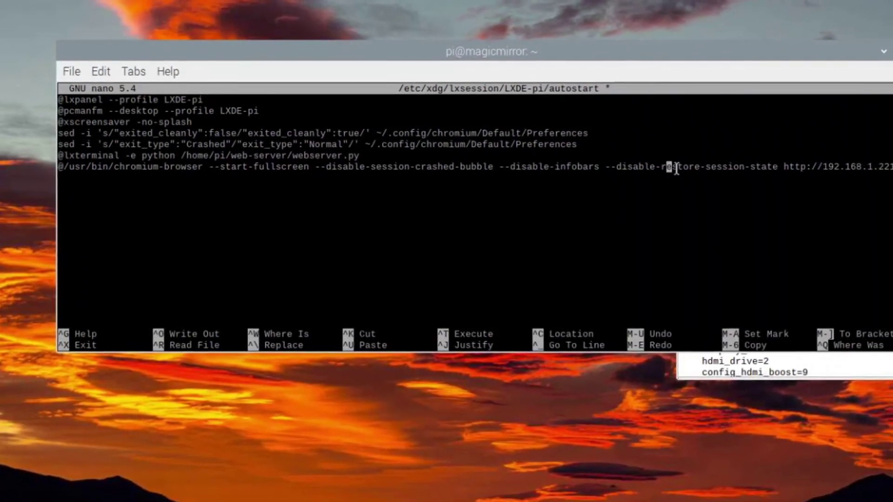
key("Right")
key("Right")
key("Right")
key("Right")
key("Right")
key("Right")
key("Right")
key("Right")
key("Right")
key("Right")
key("Right")
key("Right")
key("Right")
key("Right")
key("Right")
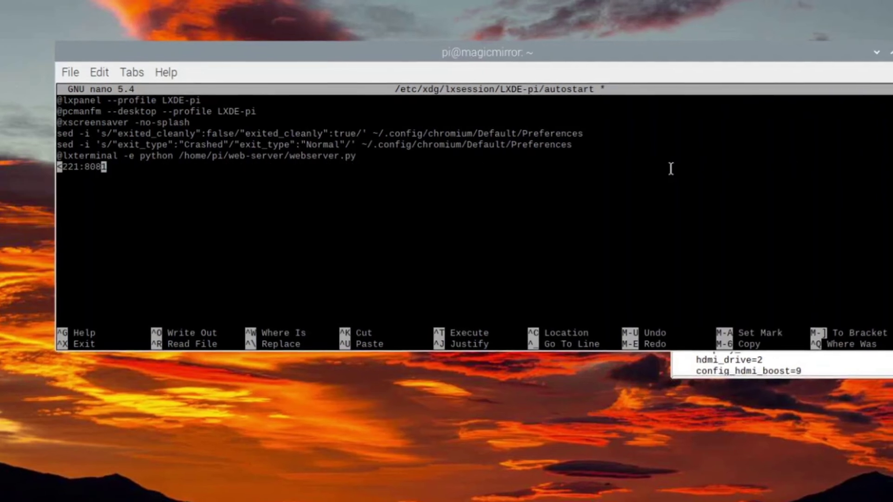
key("Left")
key("Left")
key("Left")
key("Left")
key("Left")
key("Left")
key("Left")
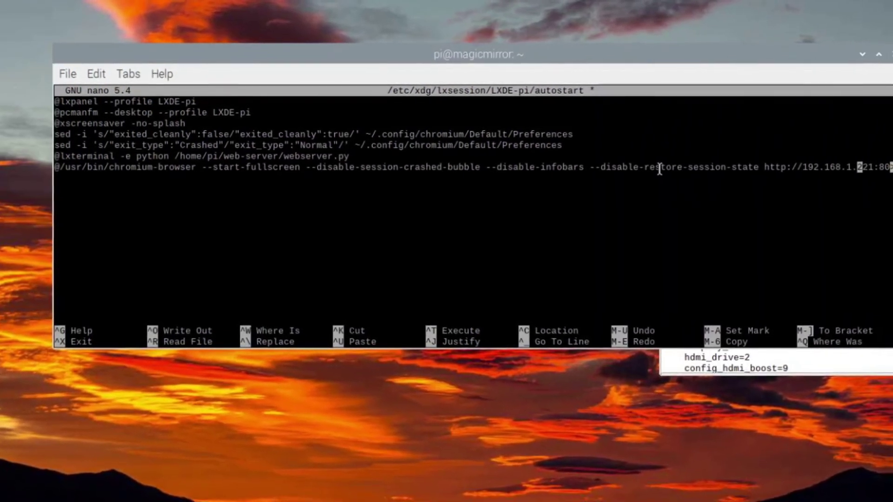
key("Delete")
key("Delete")
key("Delete")
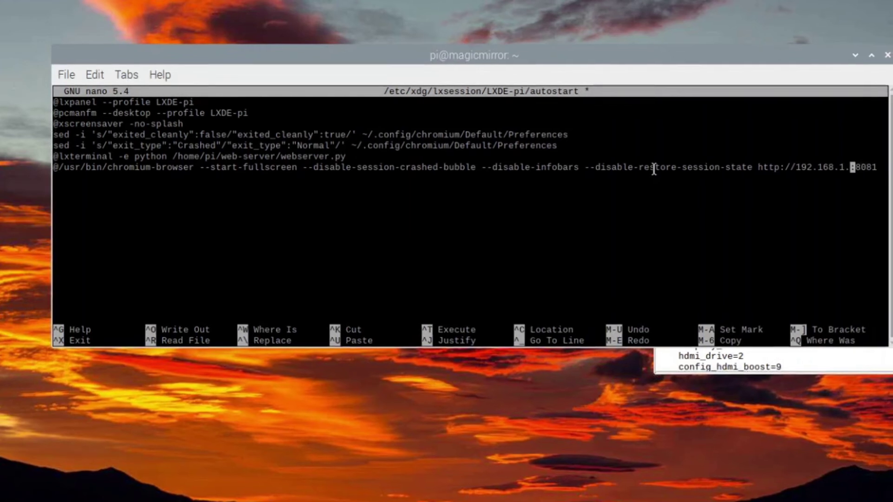
type("243")
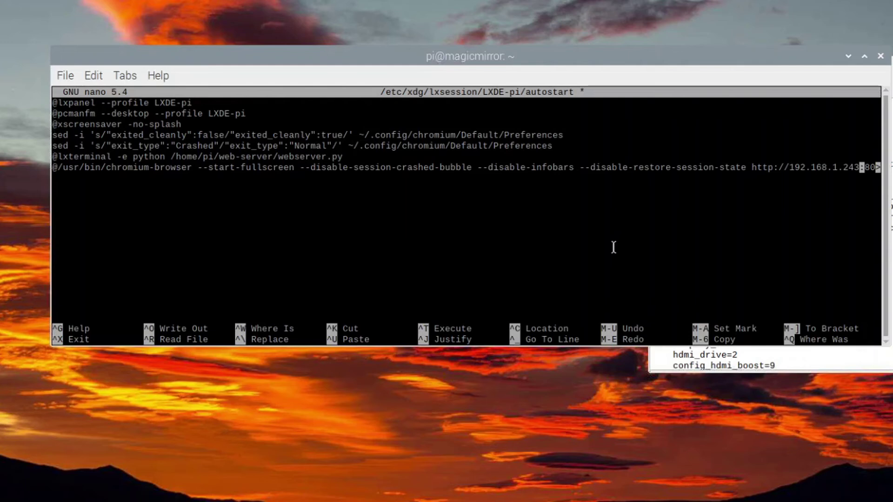
key("ctrl+x")
key("y")
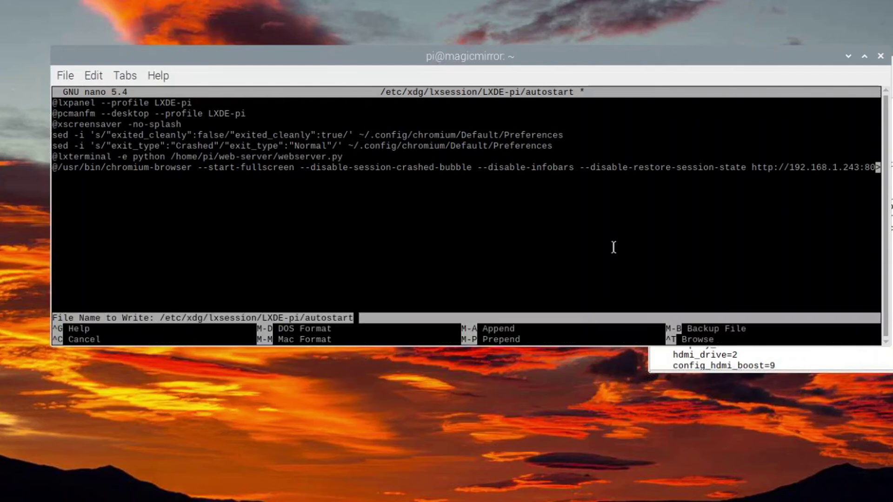
key("Return")
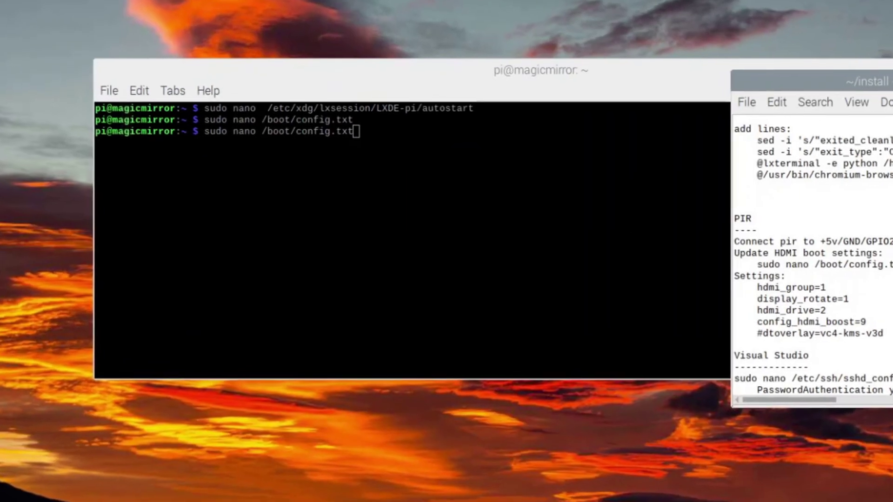
Reopen /boot/config.txt in nano and check its HDMI settings against the notes
left_click(462, 166)
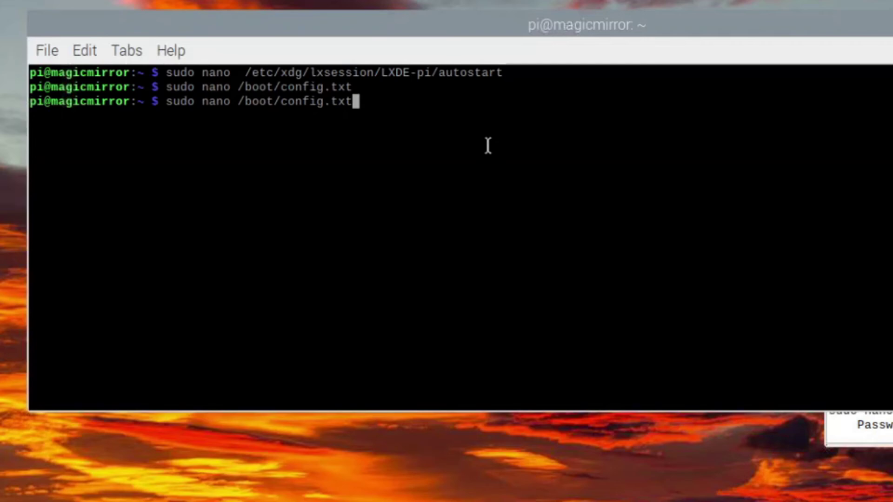
key("Return")
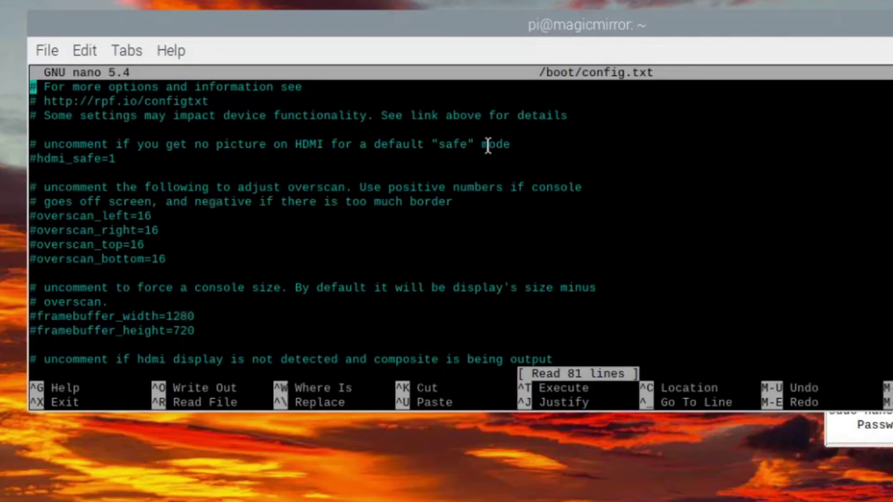
key("Down")
key("Down")
key("Down")
key("Down")
key("Down")
key("Down")
key("Down")
key("Down")
key("Down")
key("Down")
key("Down")
key("Down")
key("Down")
key("Down")
key("Down")
key("Down")
key("Down")
key("Down")
key("Down")
key("Down")
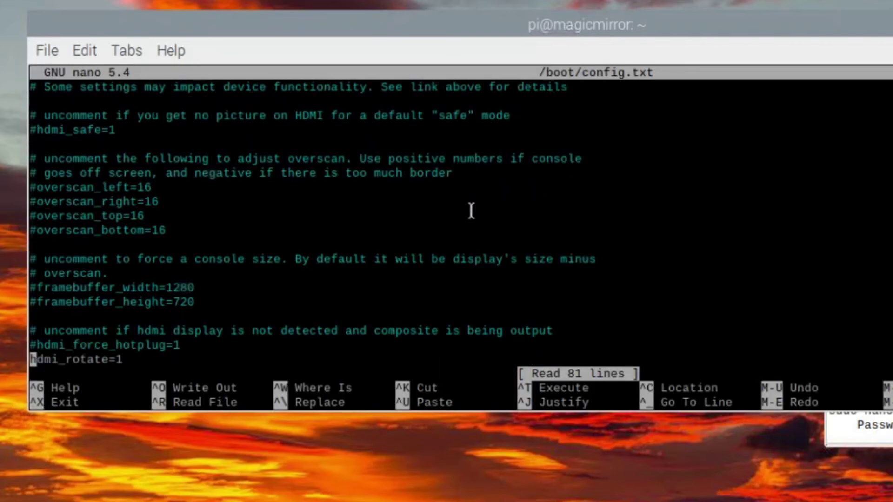
key("Down")
key("Down")
key("Down")
key("Down")
key("Down")
key("Down")
key("Down")
key("Down")
key("Down")
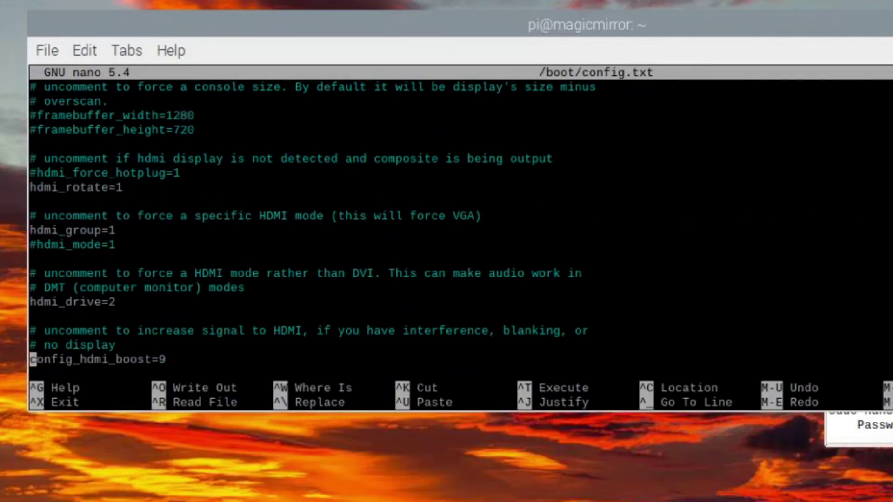
key("alt+Tab")
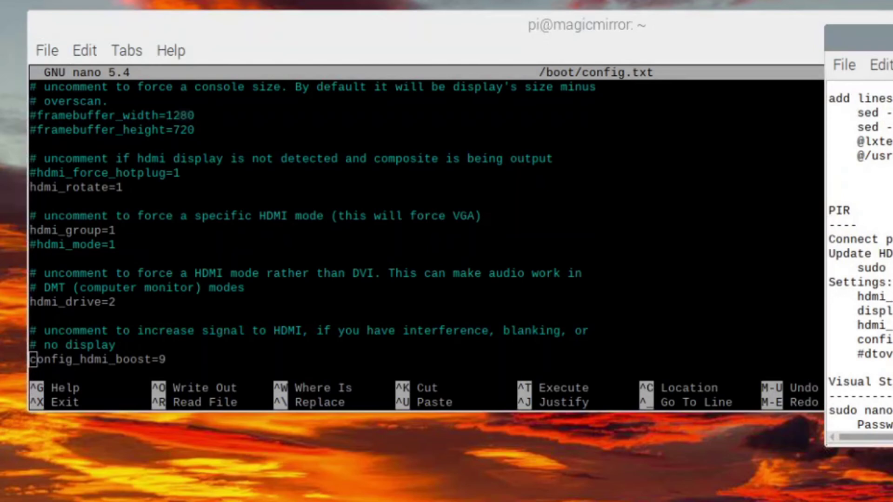
left_click(64, 189)
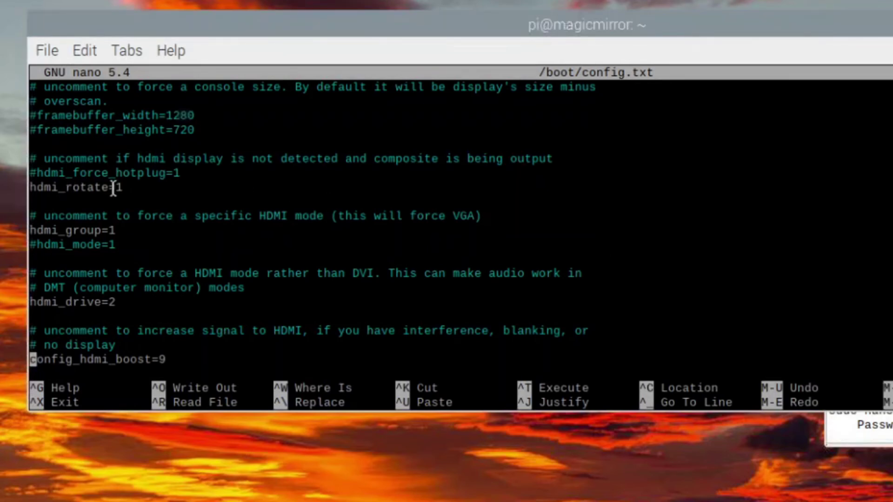
Rename hdmi_rotate=1 to display_rotate=1 and confirm saving config.txt
key("Up")
key("Up")
key("Up")
key("Up")
key("Up")
key("Up")
key("Up")
key("Up")
key("Up")
key("Up")
key("Up")
key("Up")
key("Delete")
key("Delete")
key("Delete")
key("Delete")
key("Delete")
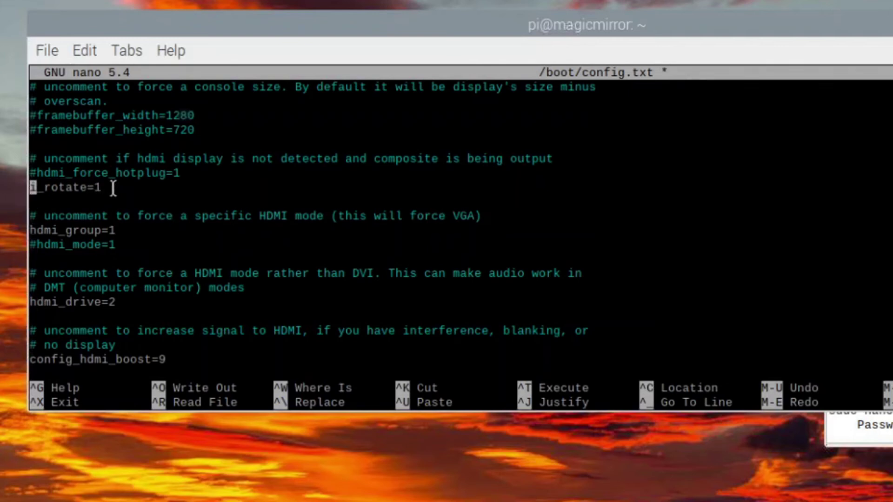
type("display_")
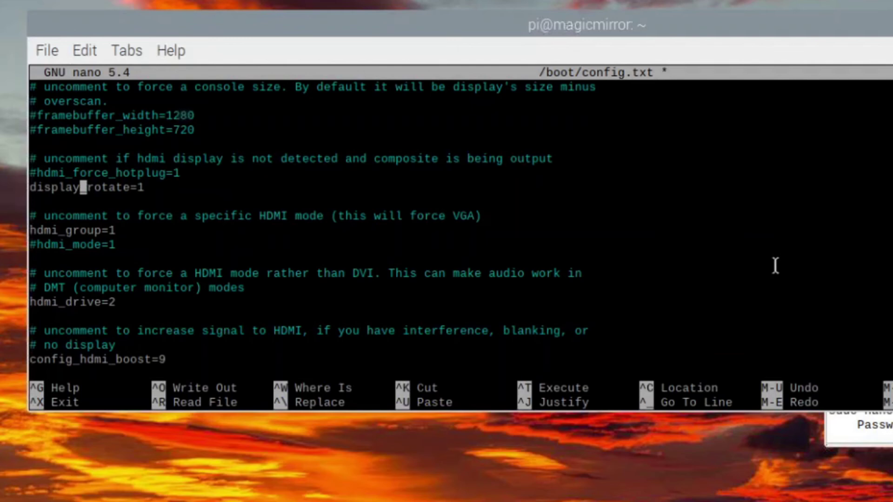
key("ctrl+x")
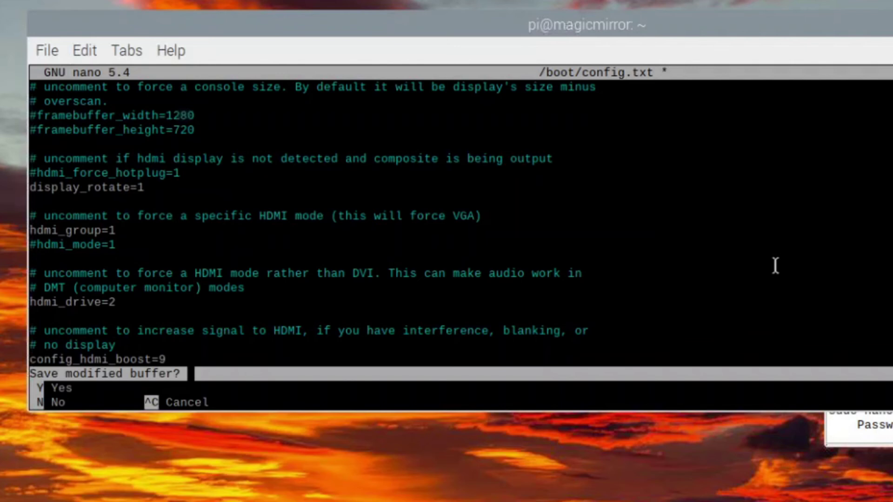
key("y")
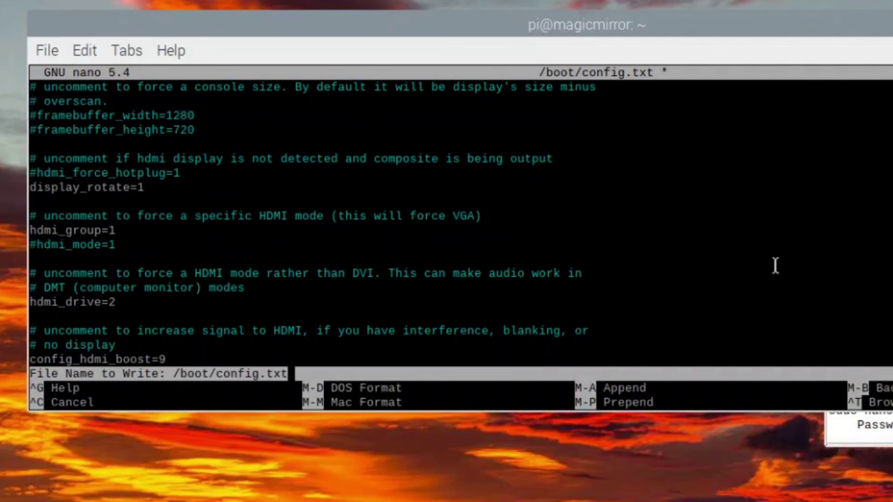
Finish saving the file, exit the shell and close LXTerminal, then reboot the Pi
key("Return")
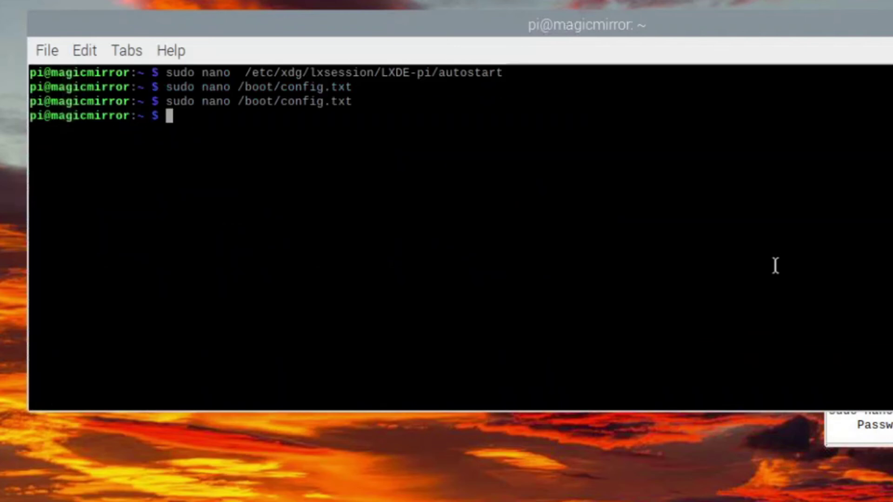
type("iexit")
key("Return")
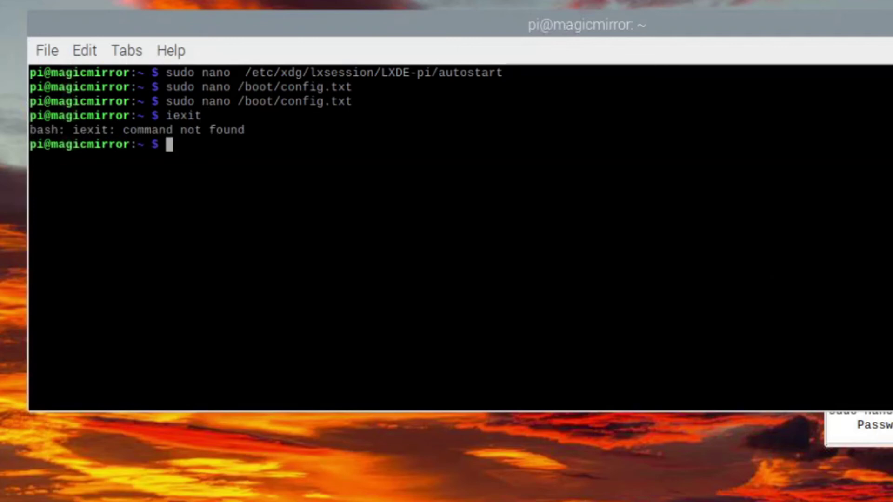
type("exit")
key("Return")
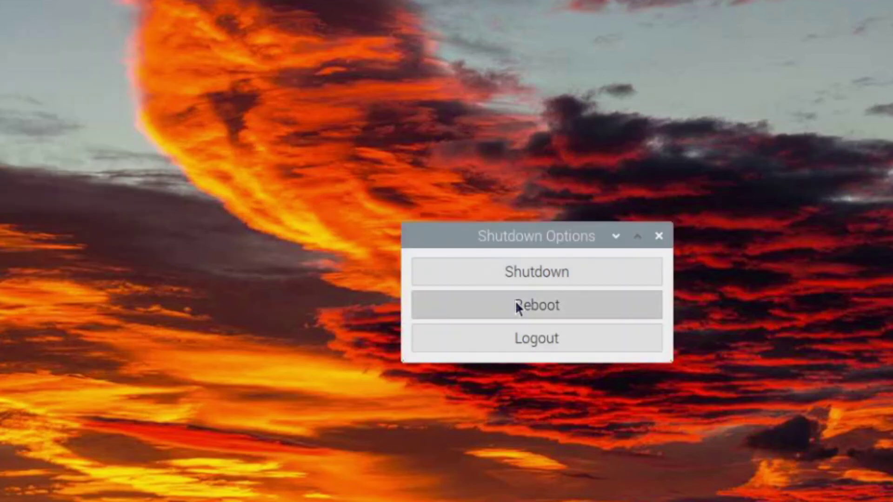
left_click(518, 297)
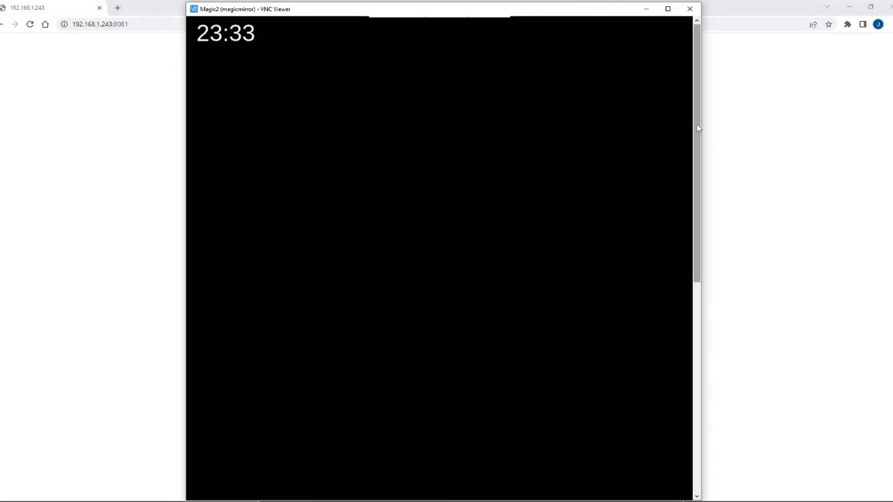
Reload 192.168.1.243:8081 in Chrome so the black Magic Mirror clock page appears
left_click_drag(697, 129, 700, 95)
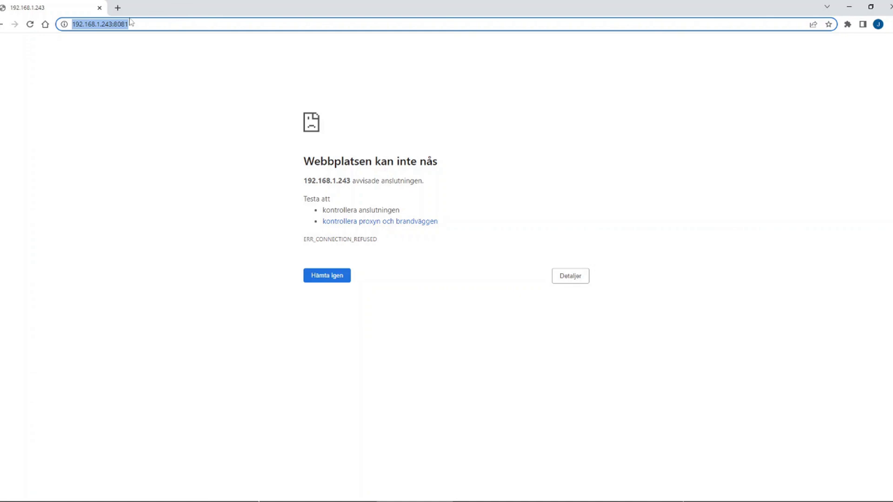
left_click(30, 24)
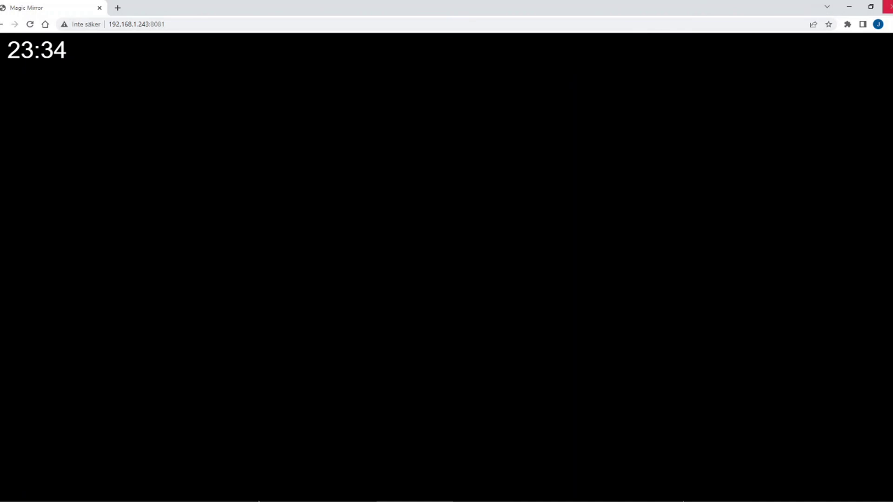
Return to the Pi desktop in VNC Viewer and shift the Python server window up and right
key("alt+Tab")
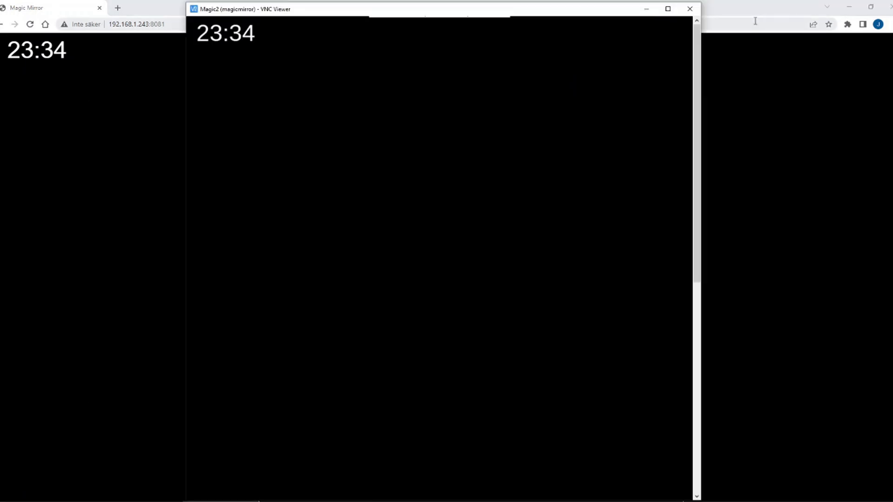
left_click_drag(697, 53, 697, 48)
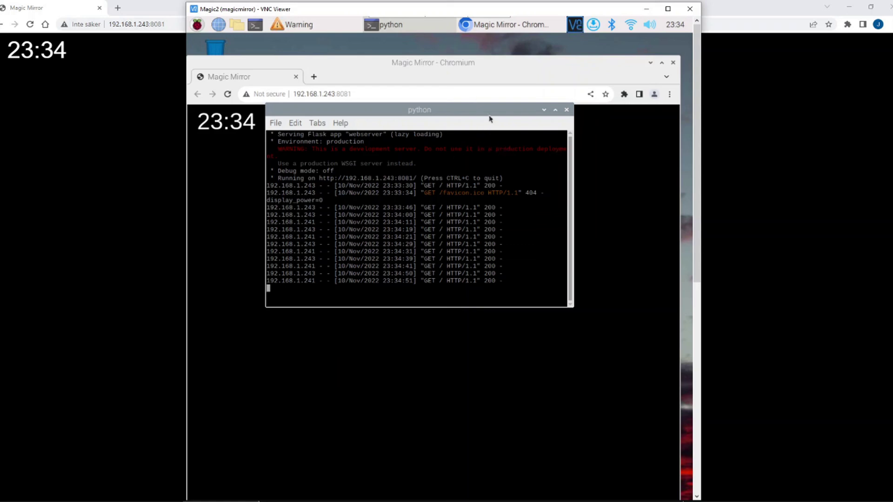
left_click_drag(495, 109, 508, 99)
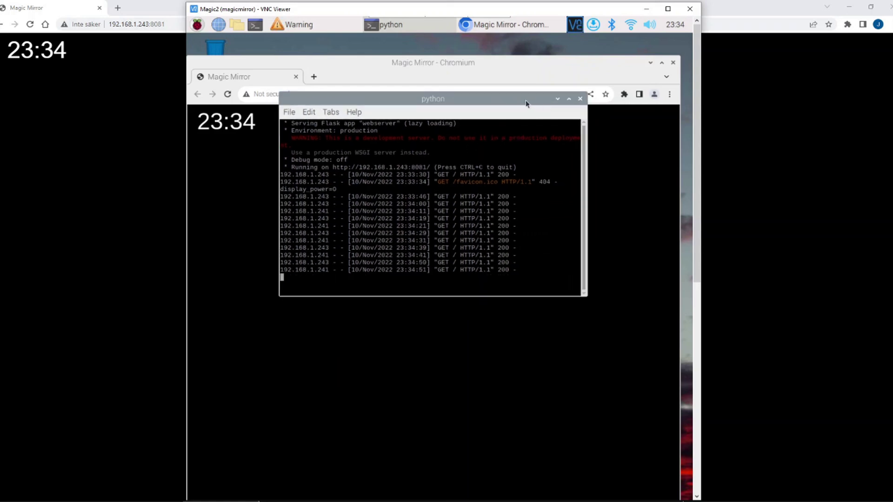